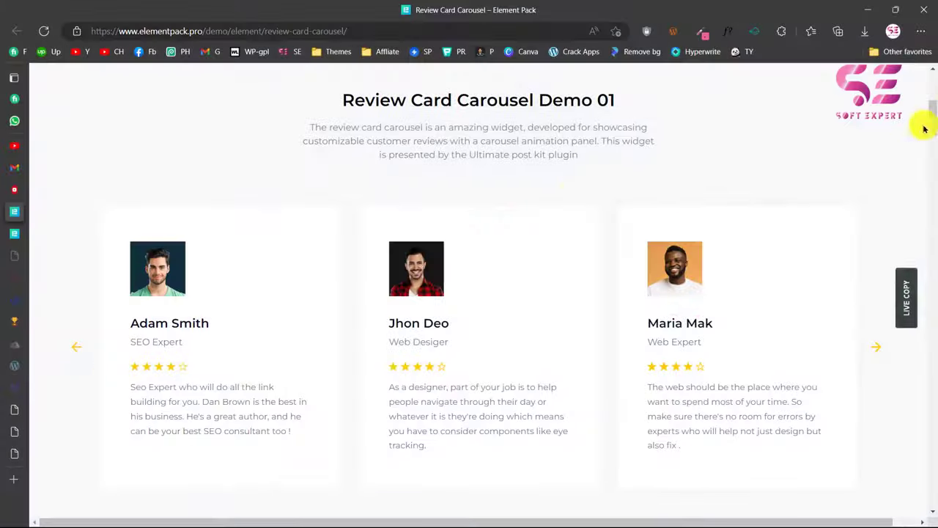
# - Live-copy the Review Card Carousel Demo 06 design and try to paste it into the Step flow page in Elementor
pyautogui.moveTo(924, 125); pyautogui.dragTo(932, 330)
pyautogui.click(891, 162)
pyautogui.click(891, 162)
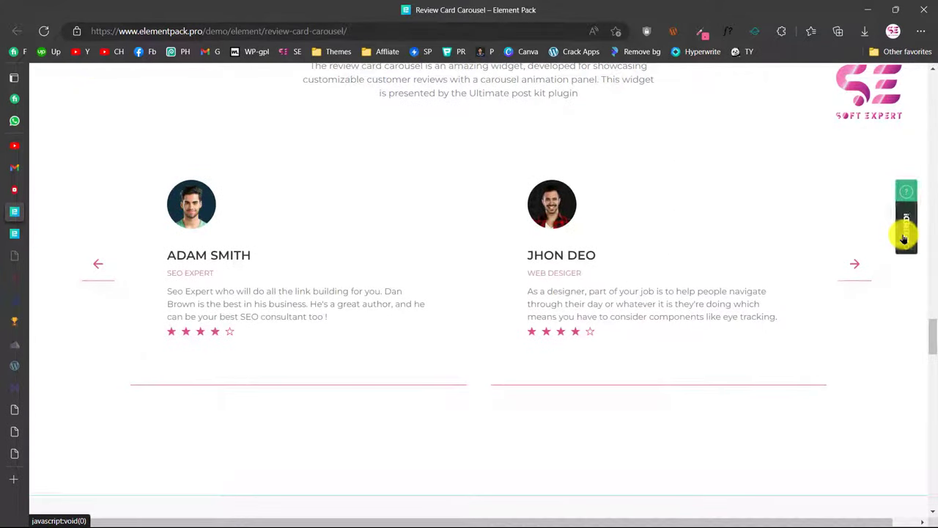
pyautogui.click(14, 452)
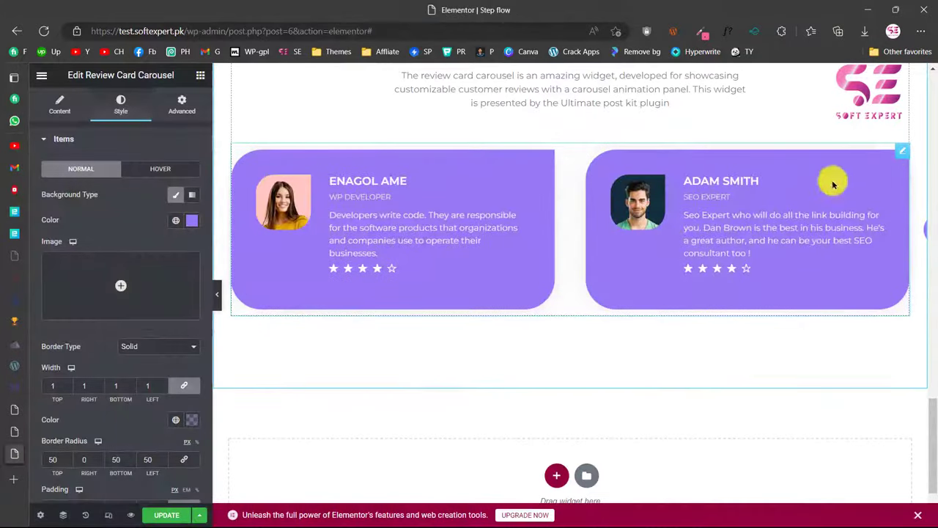
pyautogui.rightClick(903, 154)
pyautogui.click(838, 293)
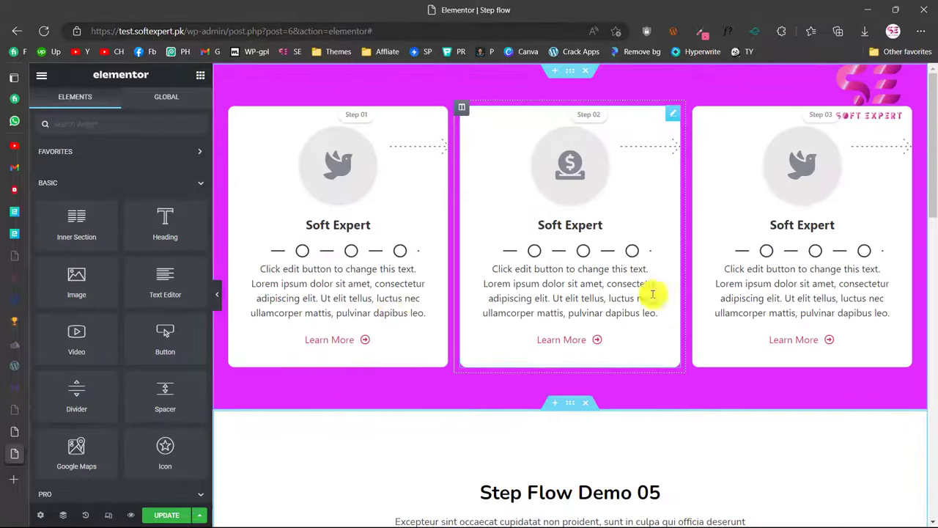
# - Switch to the Element Pack demo page and examine Review Card Carousel Demos 01 to 04, advancing the Demo 03 slides
pyautogui.scroll(-3, 659, 293)
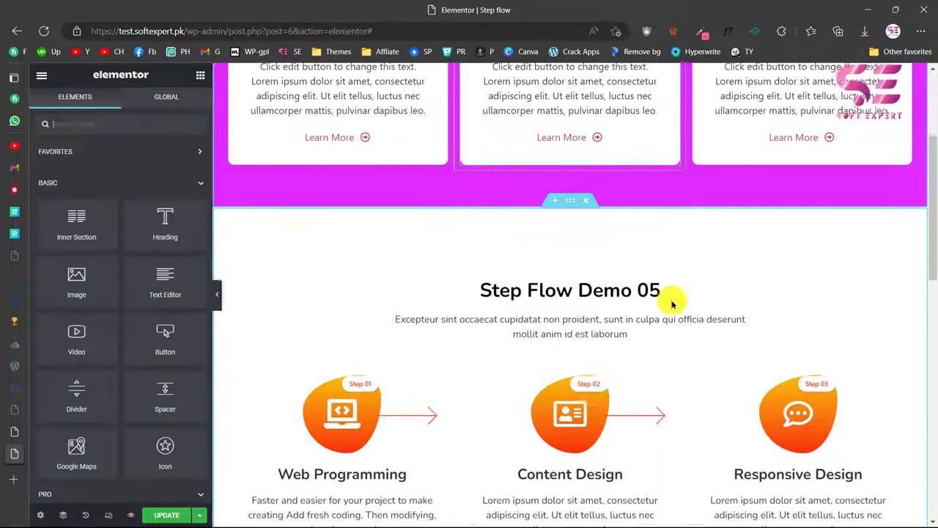
pyautogui.moveTo(5, 220)
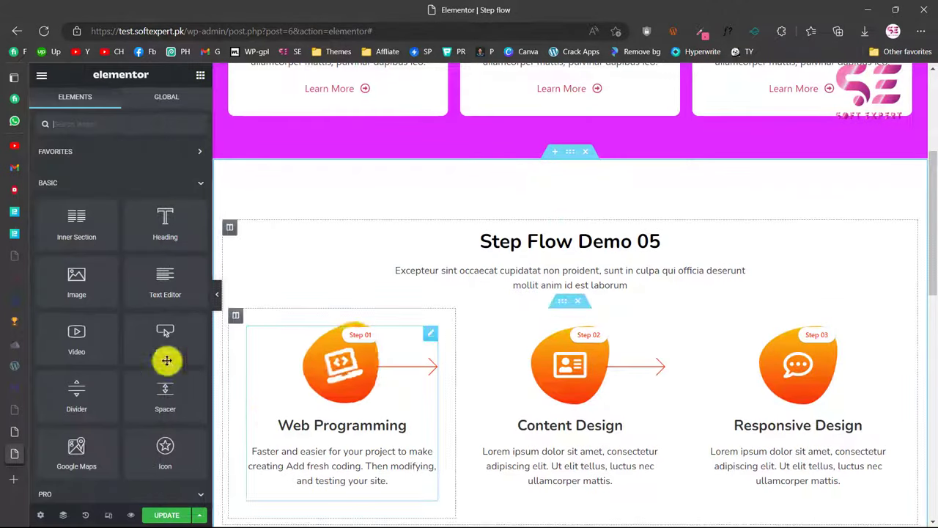
pyautogui.click(13, 213)
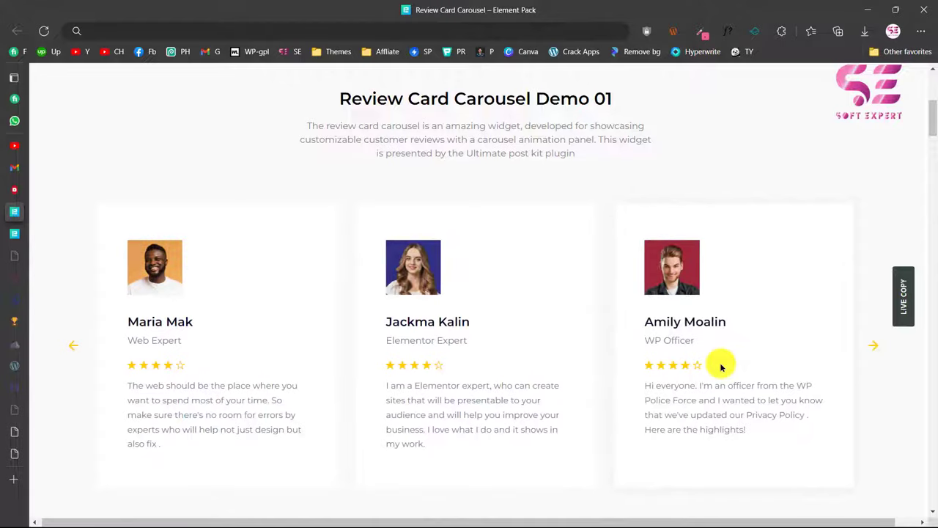
pyautogui.scroll(-8, 722, 367)
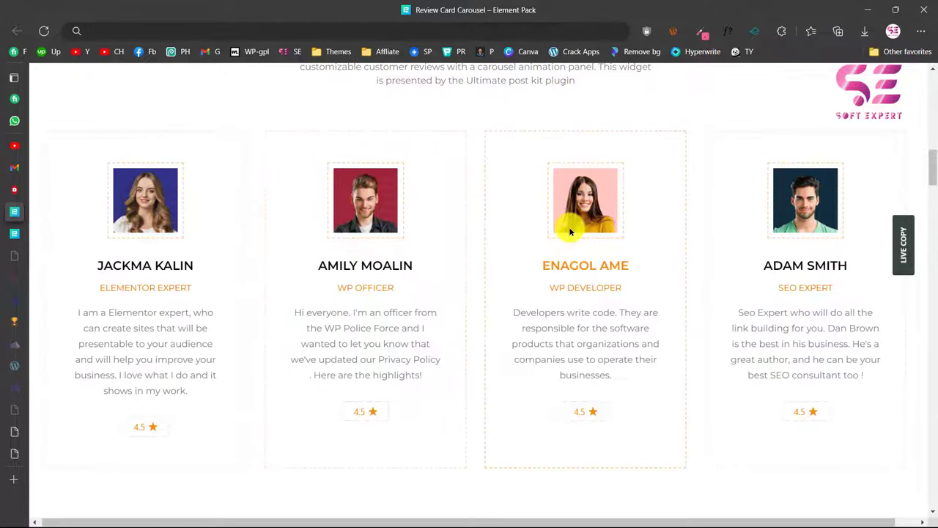
pyautogui.scroll(-5, 557, 257)
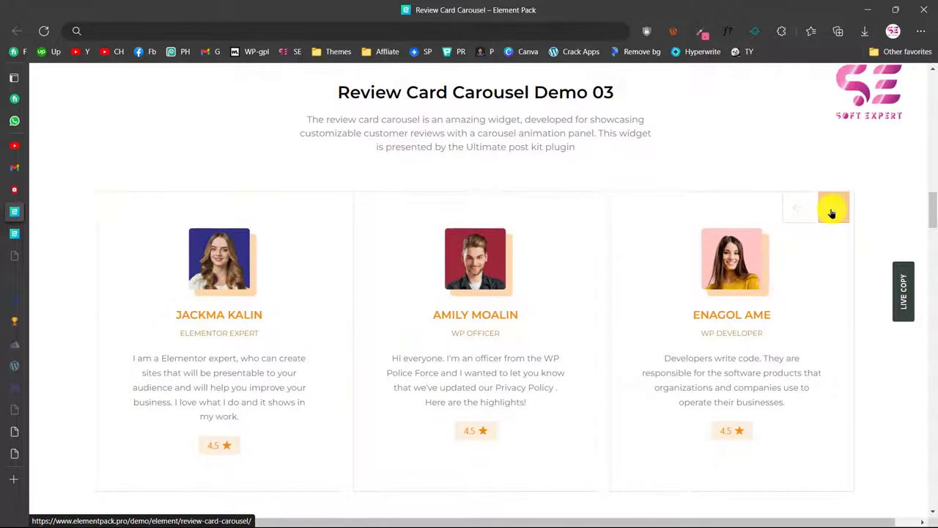
pyautogui.click(833, 208)
pyautogui.scroll(-7, 728, 310)
pyautogui.scroll(-1, 730, 312)
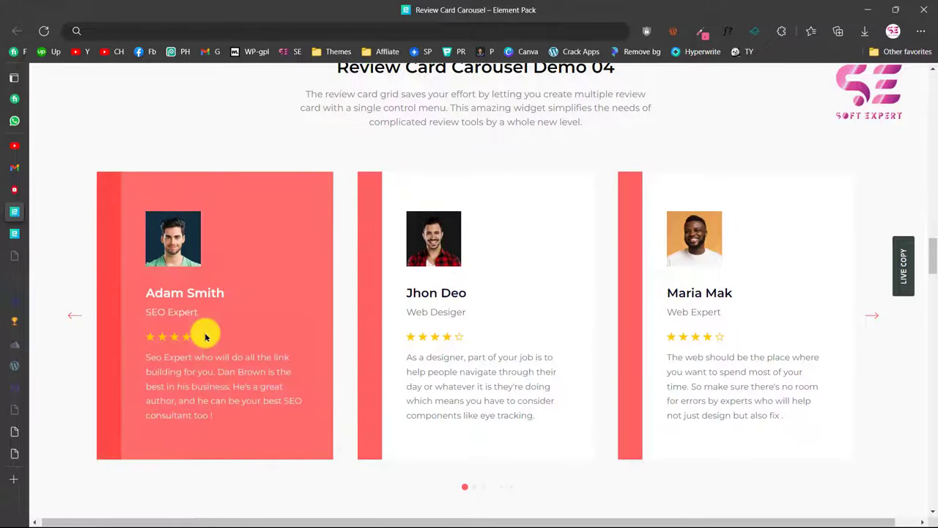
# - Examine Review Card Carousel Demos 05, 06 and 07, moving through the slides of each carousel
pyautogui.scroll(-2, 471, 398)
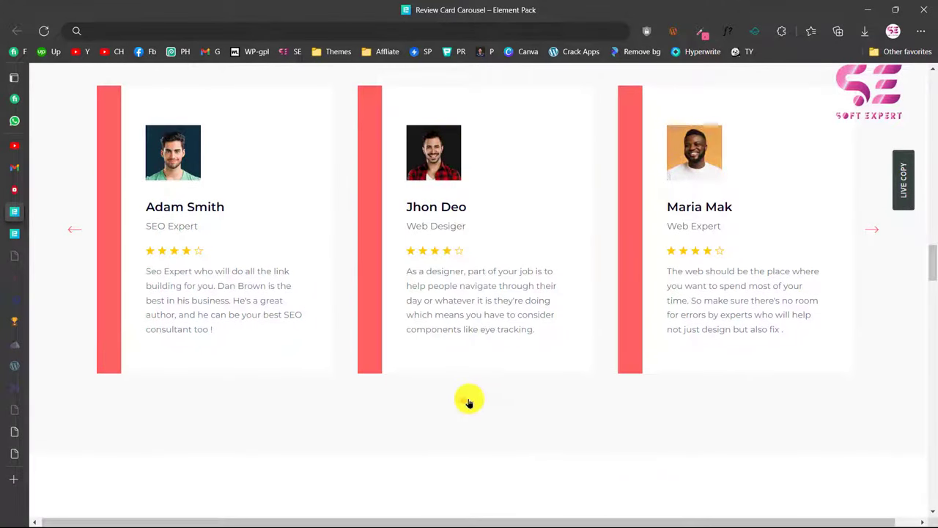
pyautogui.scroll(-7, 475, 402)
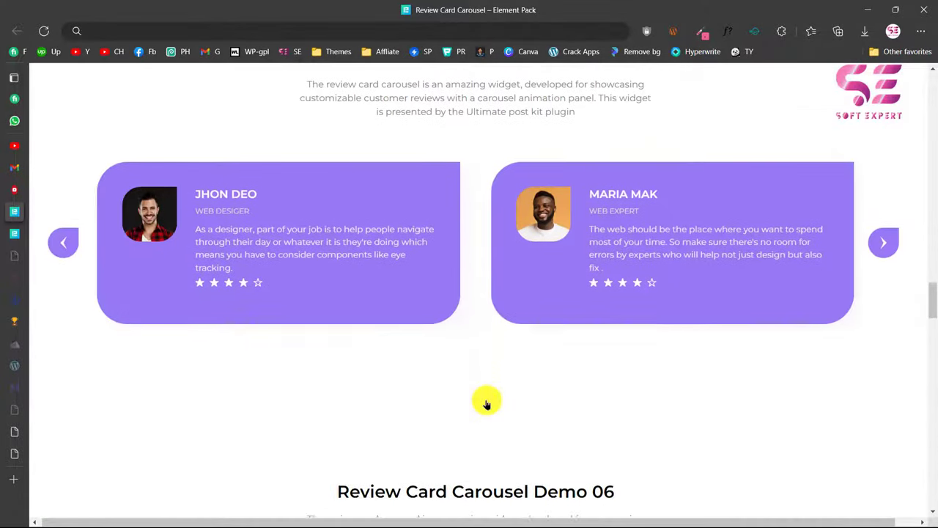
pyautogui.scroll(1, 486, 398)
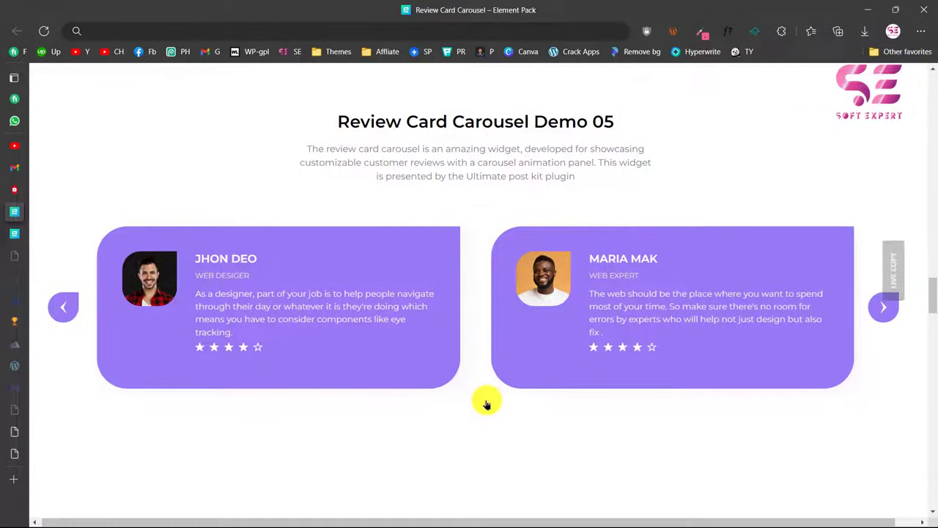
pyautogui.click(883, 308)
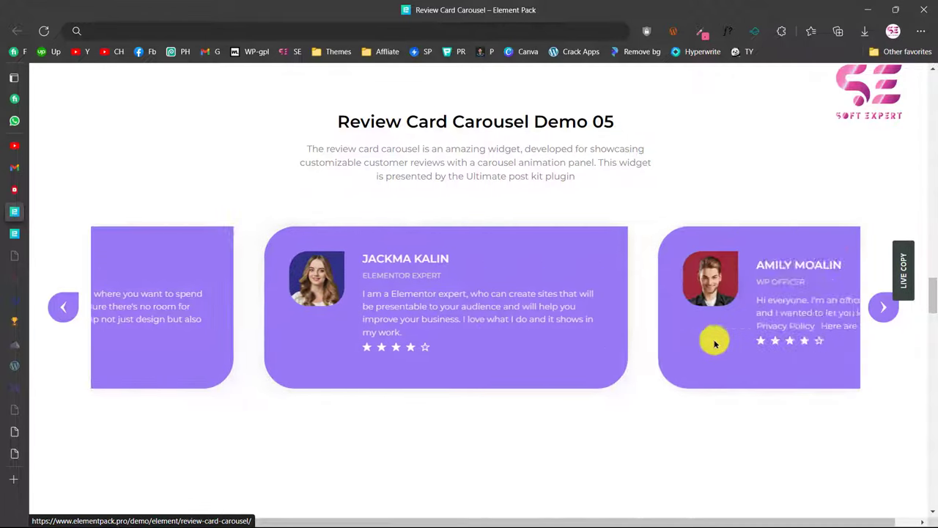
pyautogui.scroll(-5, 709, 339)
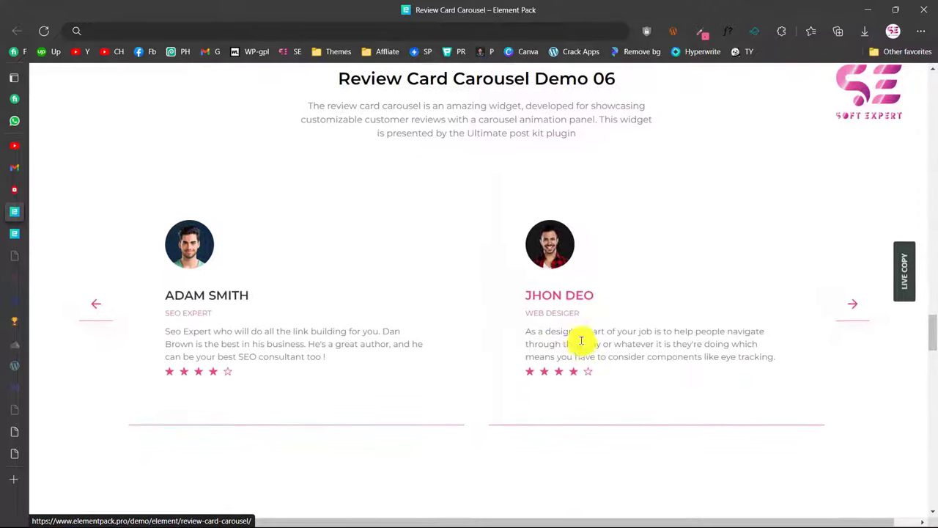
pyautogui.click(88, 324)
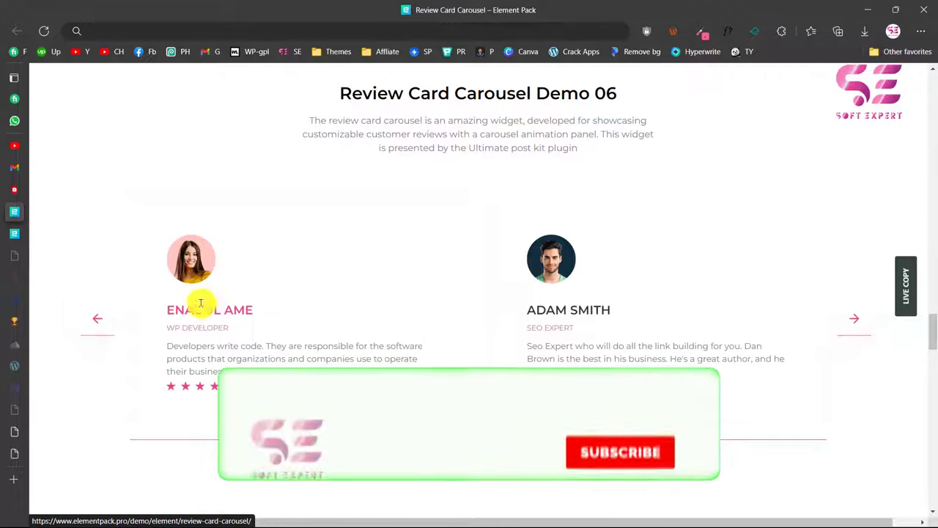
pyautogui.scroll(-7, 613, 325)
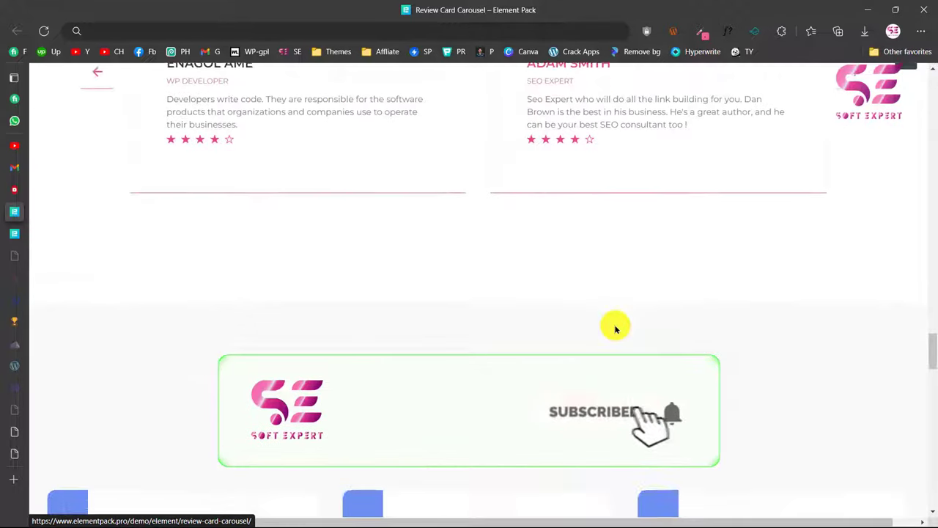
pyautogui.scroll(-1, 615, 329)
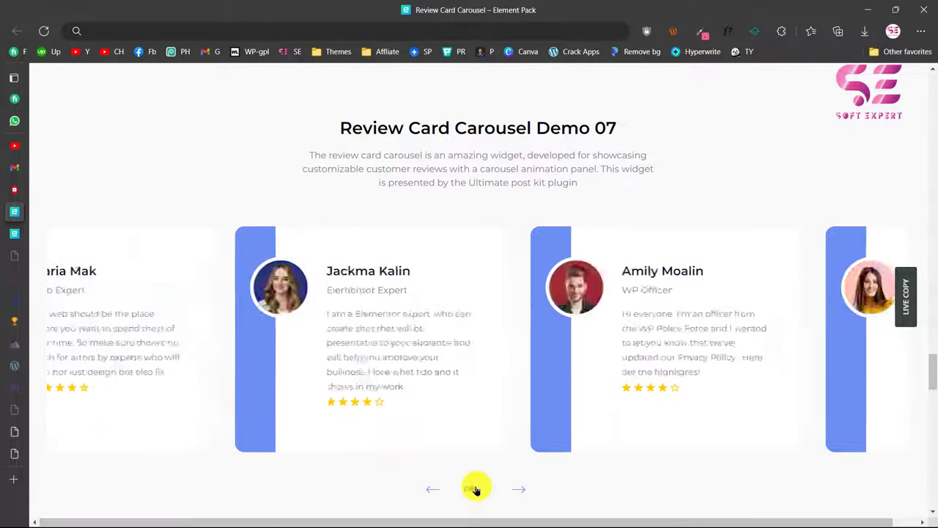
pyautogui.click(519, 490)
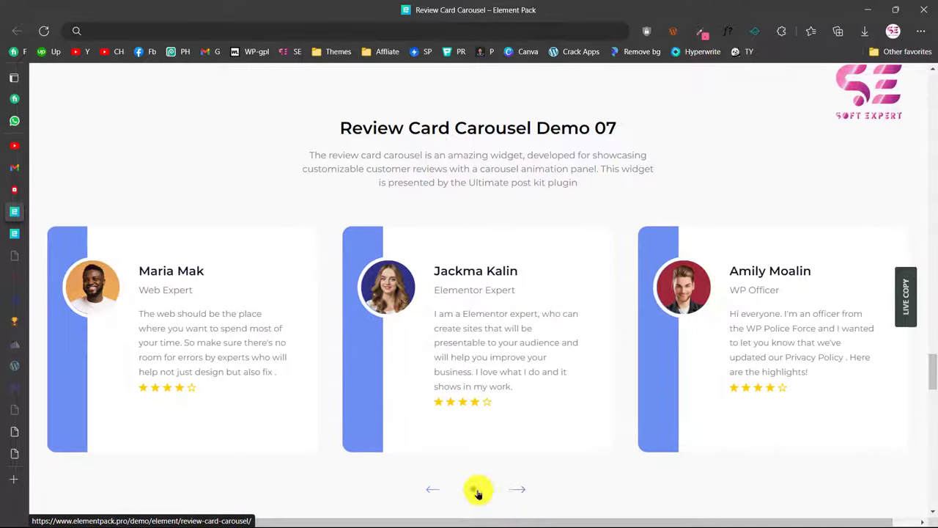
# - Examine Review Card Carousel Demos 08 and 09, stepping through several slides of each
pyautogui.scroll(-6, 616, 490)
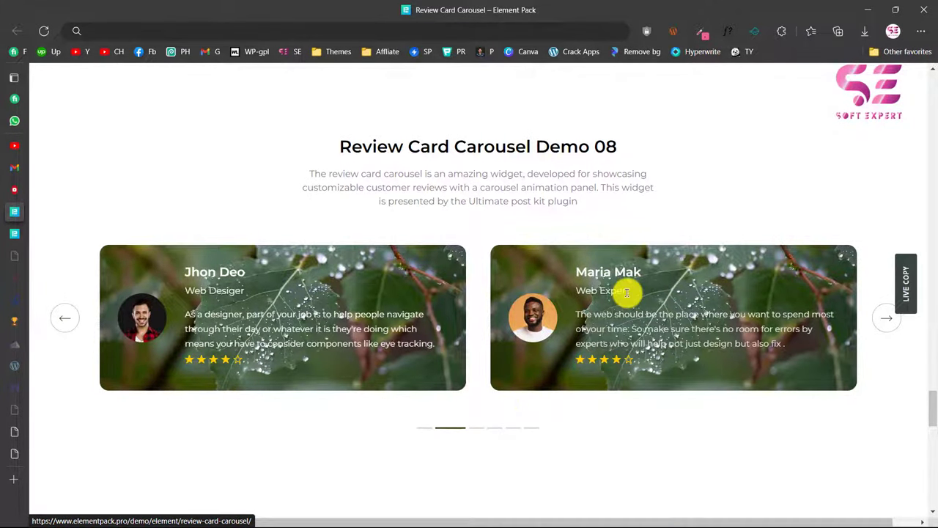
pyautogui.click(473, 424)
pyautogui.click(494, 431)
pyautogui.click(511, 431)
pyautogui.click(513, 431)
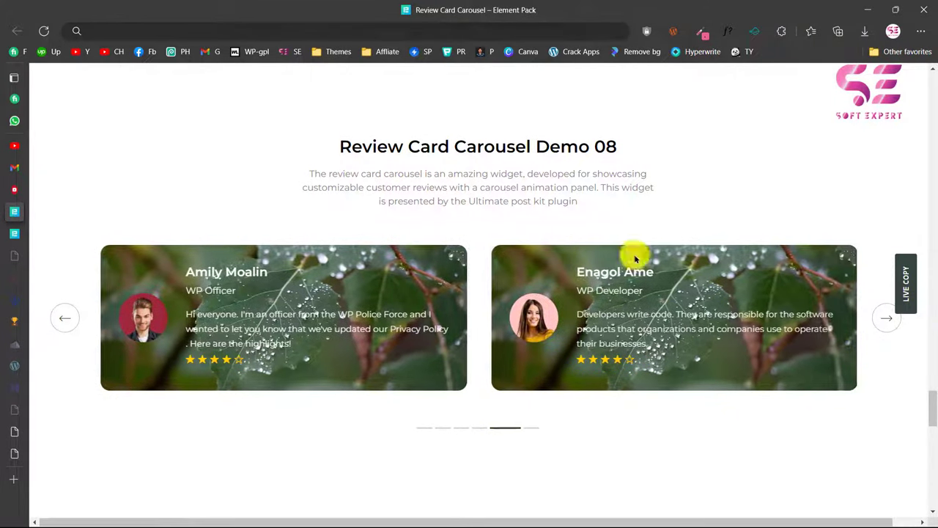
pyautogui.scroll(-2, 682, 340)
pyautogui.scroll(-4, 682, 340)
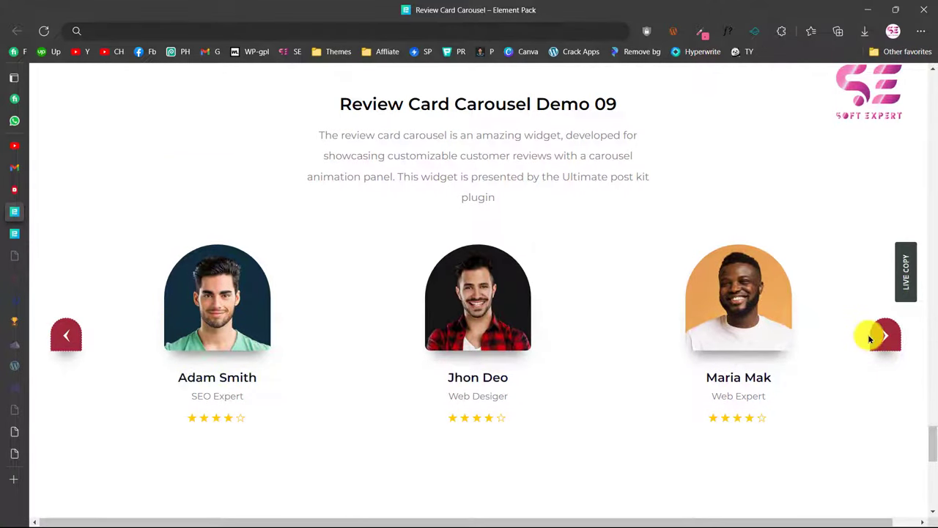
pyautogui.click(890, 346)
pyautogui.click(890, 346)
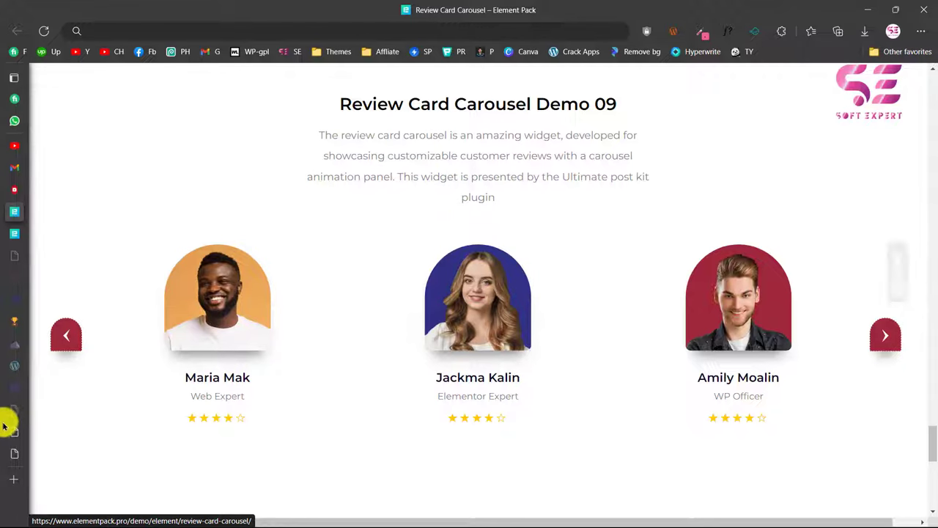
# - Switch to the WordPress admin and open the Core Widgets settings of Element Pack
pyautogui.click(45, 410)
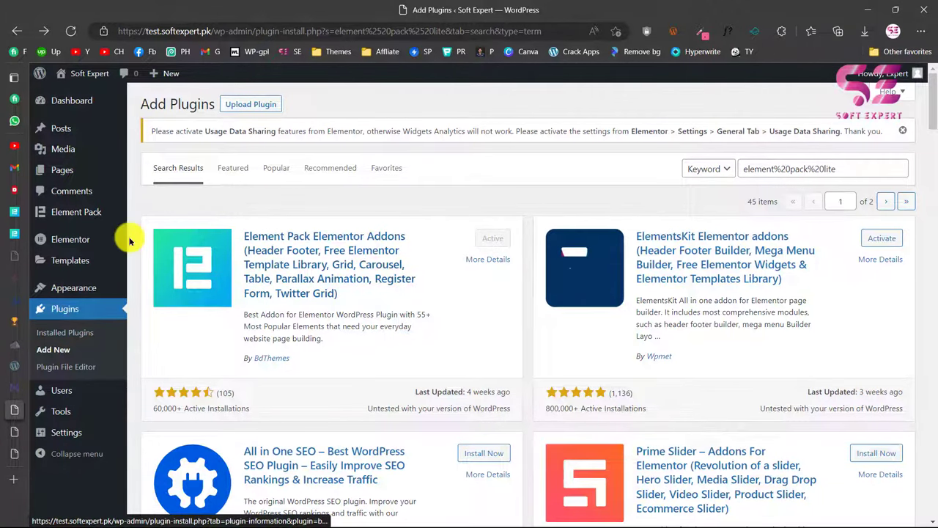
pyautogui.click(93, 214)
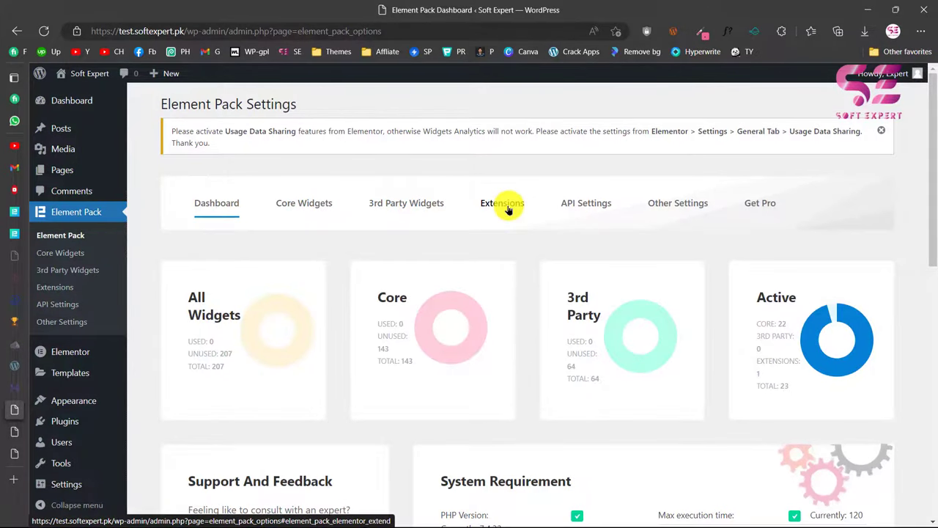
pyautogui.click(299, 212)
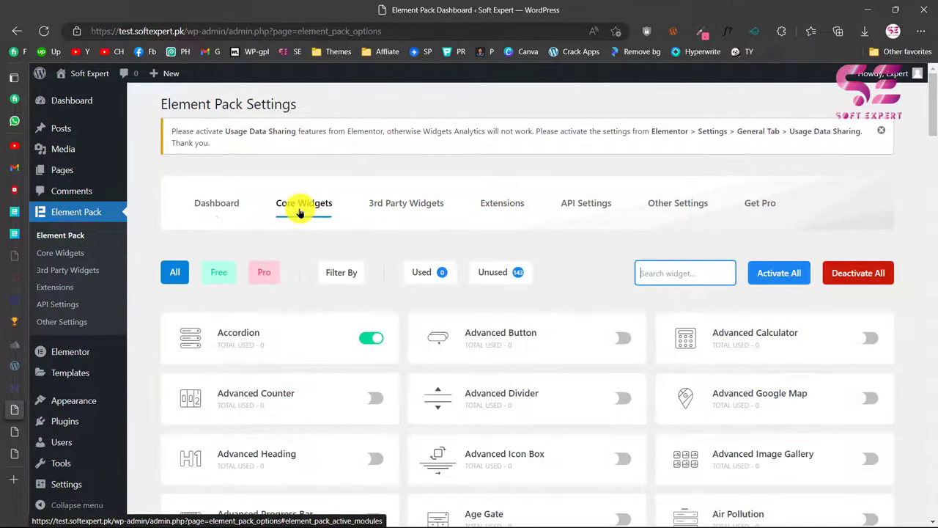
# - Search the core widgets for "revi", make sure Review Card Carousel is enabled, and save the settings
pyautogui.click(673, 282)
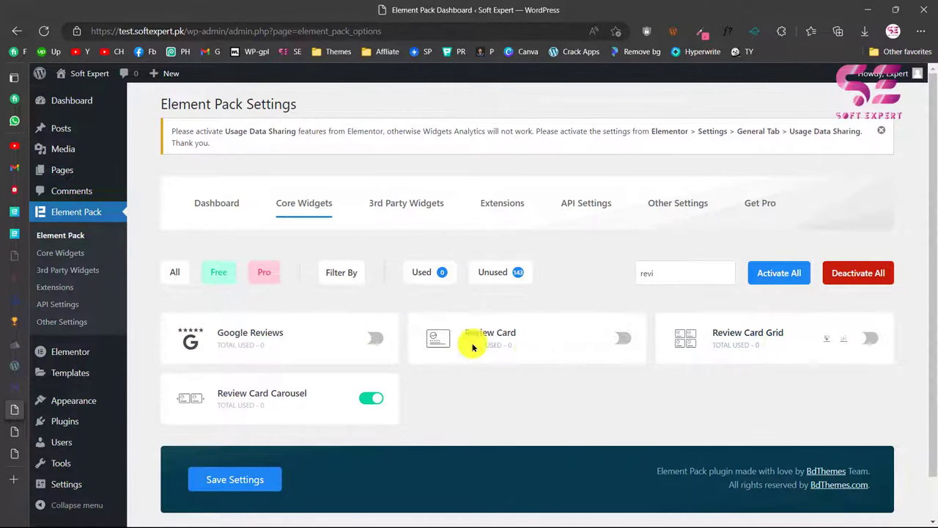
pyautogui.click(369, 398)
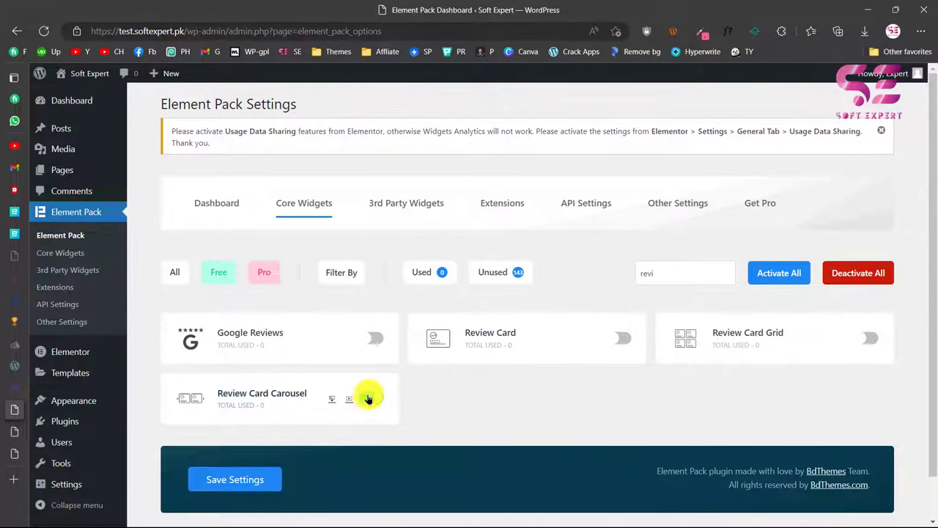
pyautogui.click(245, 484)
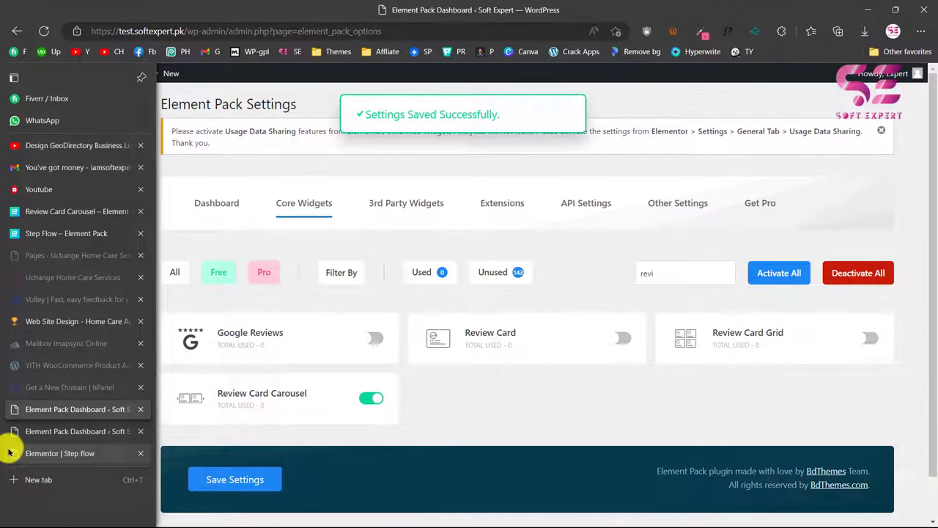
# - Switch to the Step flow page in Elementor, search the widgets for "rev", and reload the editor to refresh the widget list
pyautogui.click(30, 453)
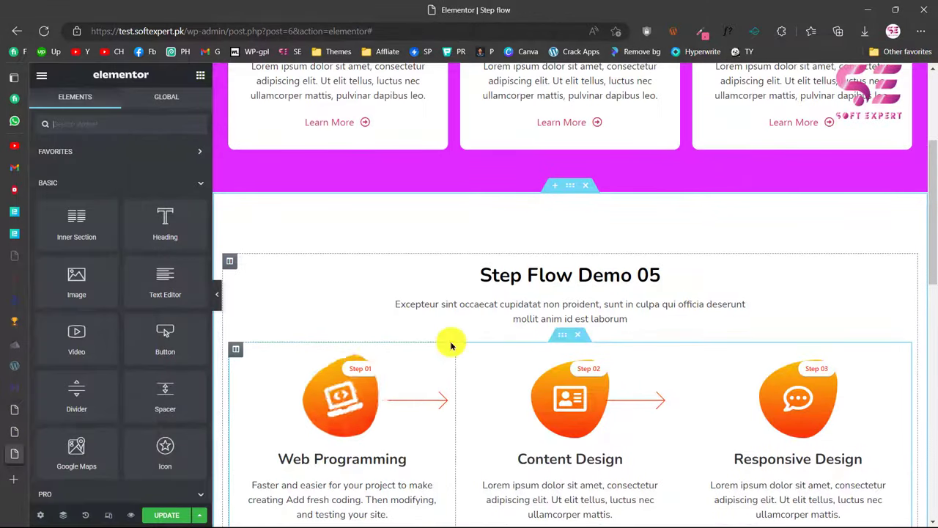
pyautogui.scroll(-7, 523, 210)
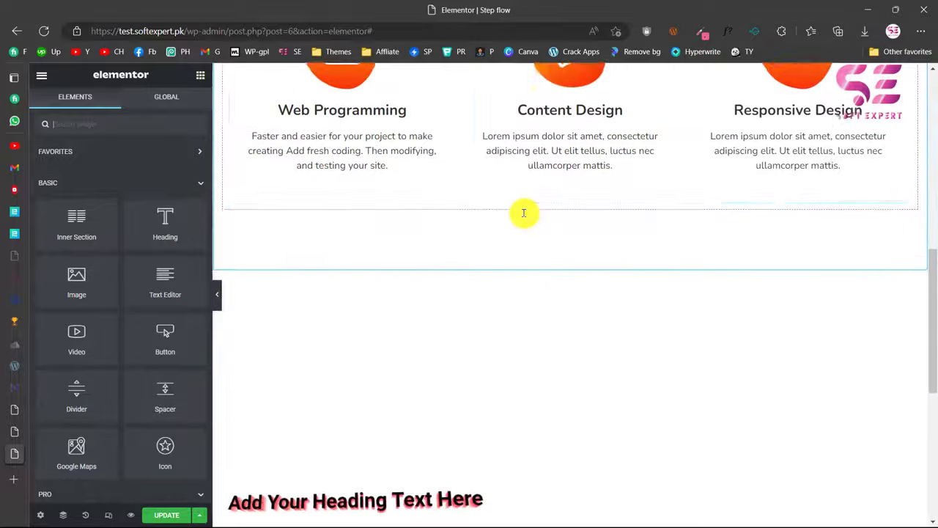
pyautogui.scroll(-2, 523, 213)
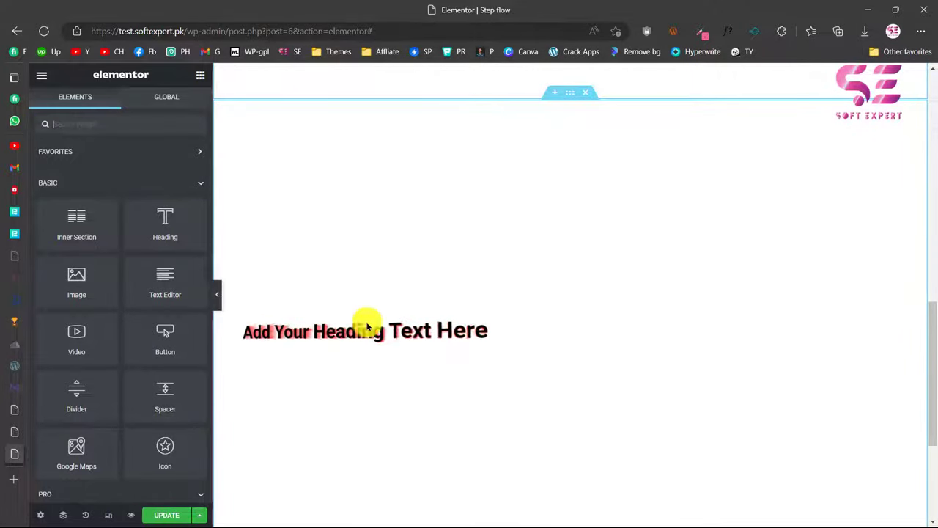
pyautogui.scroll(-3, 371, 358)
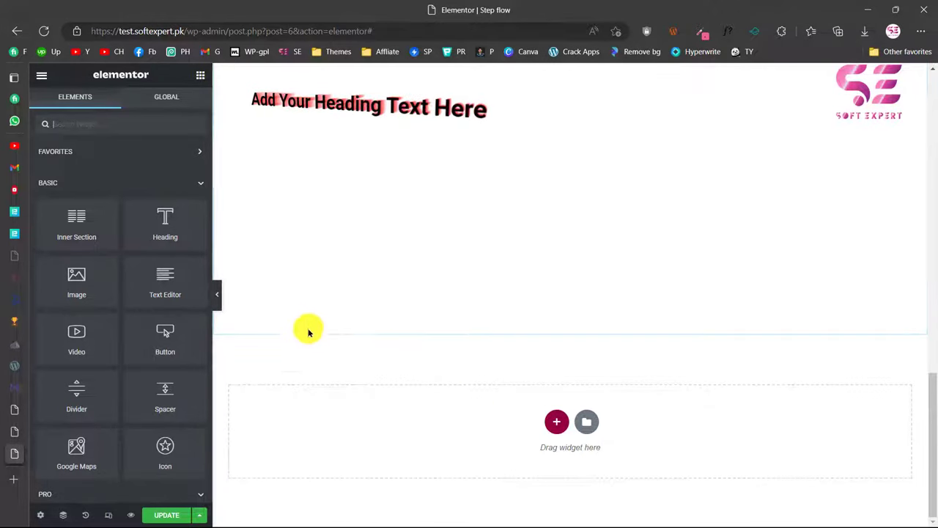
pyautogui.click(161, 125)
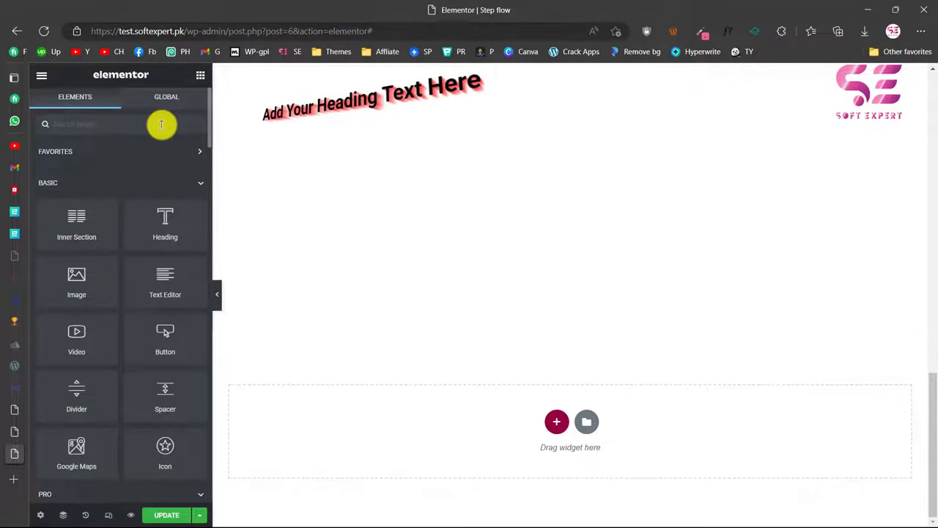
pyautogui.write('s')
pyautogui.press('BackSpace')
pyautogui.write('rev')
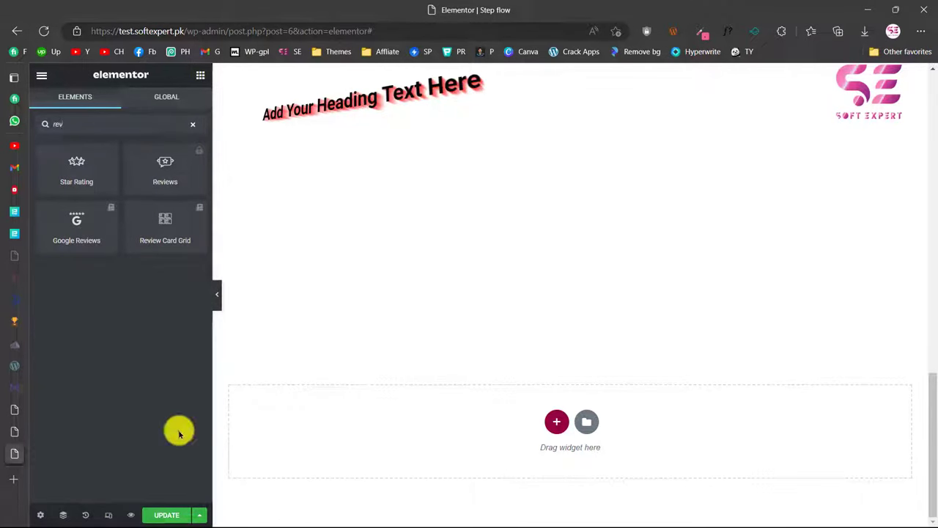
pyautogui.press('F5')
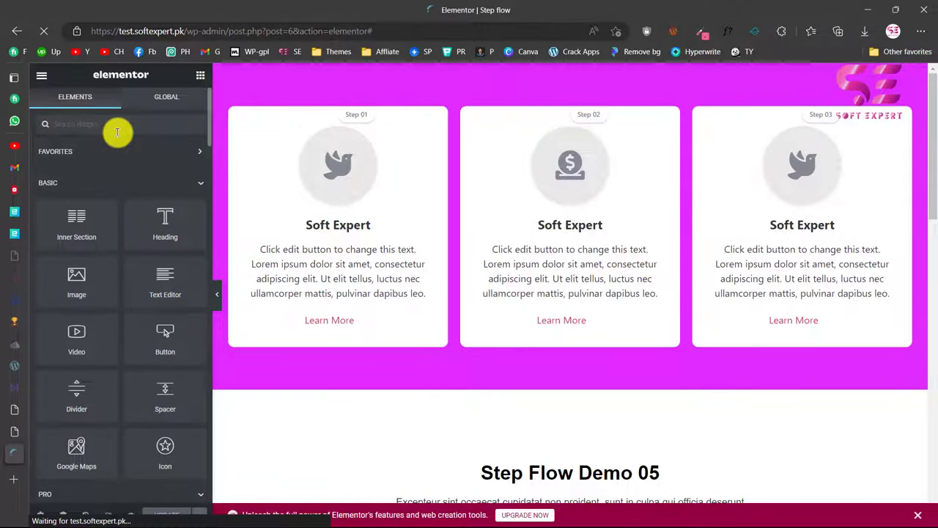
# - Search the widgets for "rev" and add the Review Card Carousel to the empty area near the page's end
pyautogui.write('rev')
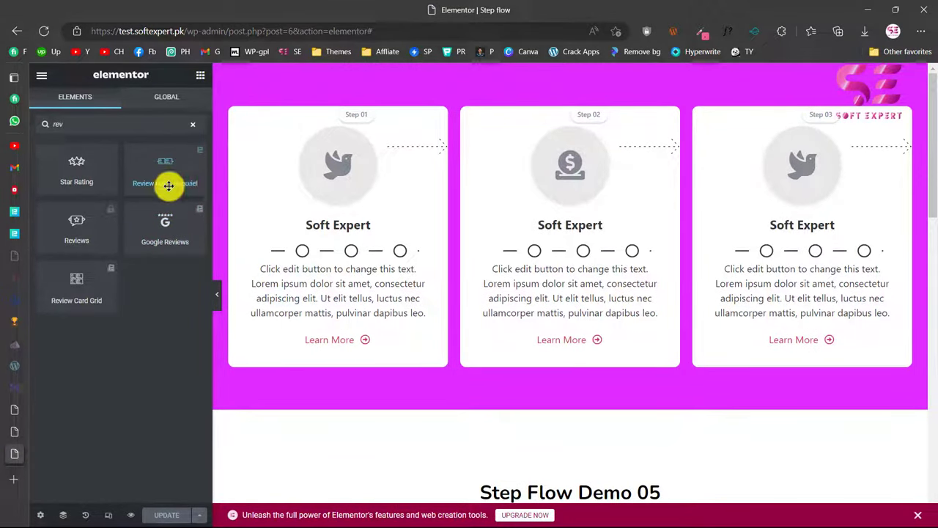
pyautogui.scroll(-10, 389, 280)
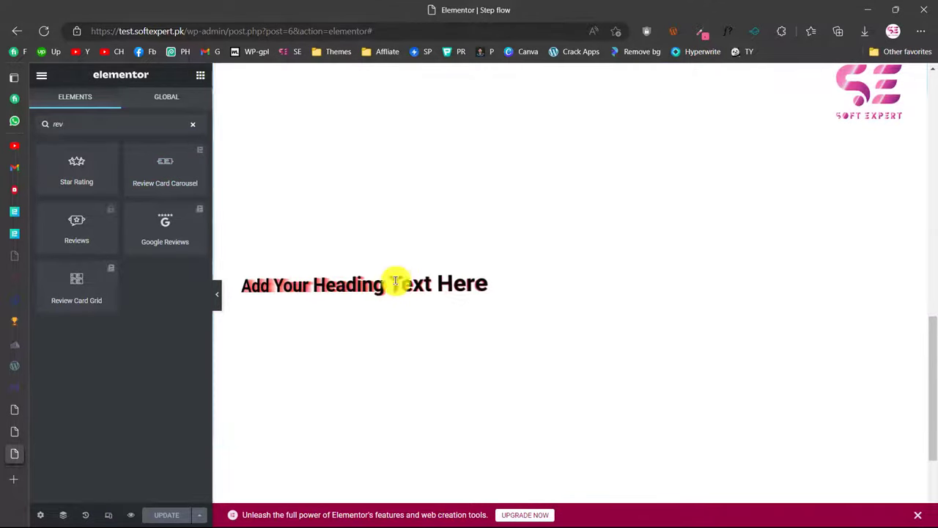
pyautogui.scroll(-3, 395, 280)
pyautogui.moveTo(157, 172); pyautogui.dragTo(336, 418)
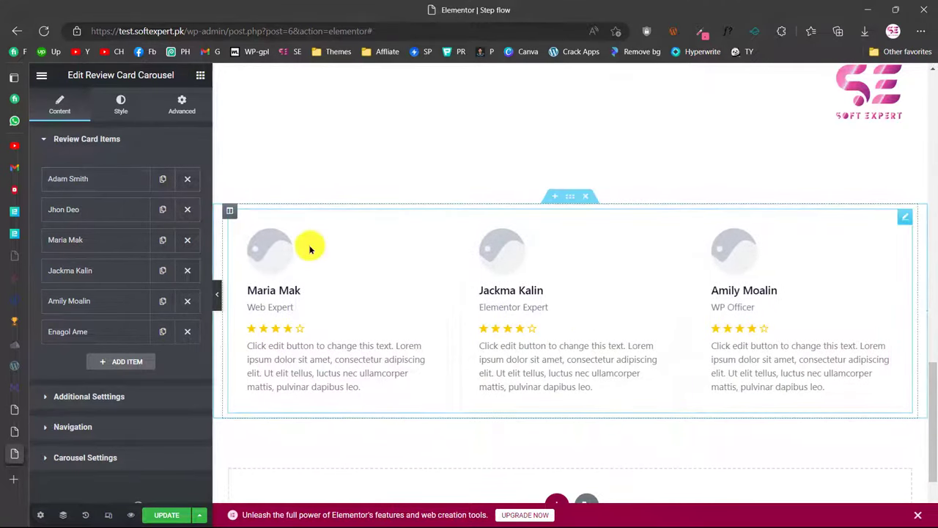
# - Open the first review card item and set its image to LOGO.png from the media library
pyautogui.click(106, 184)
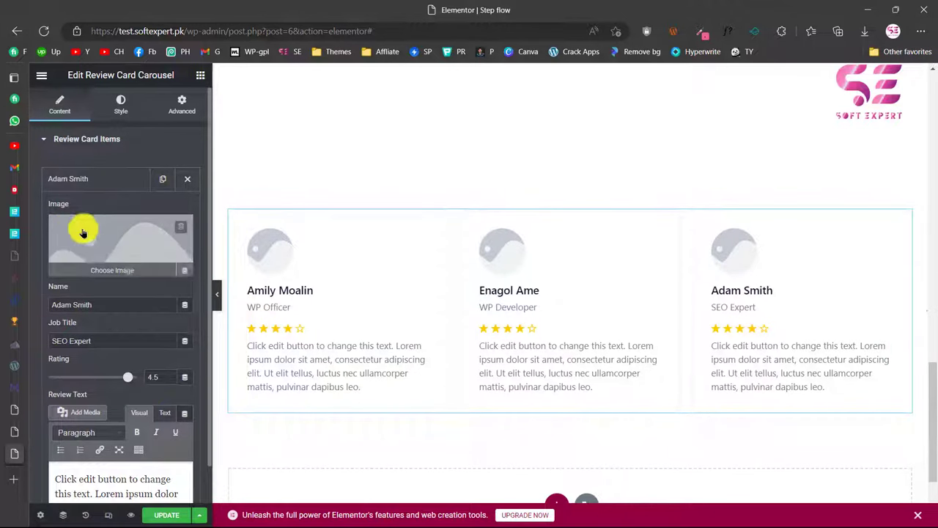
pyautogui.moveTo(94, 245)
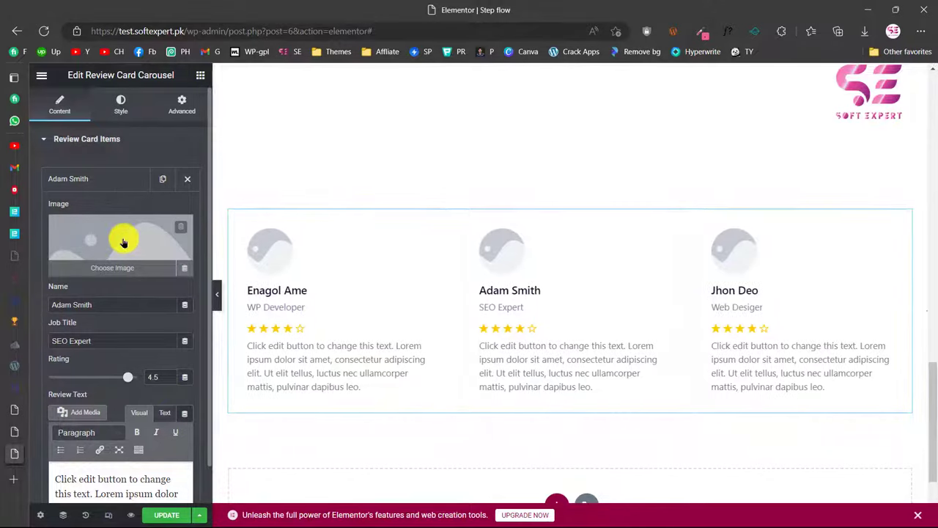
pyautogui.click(122, 241)
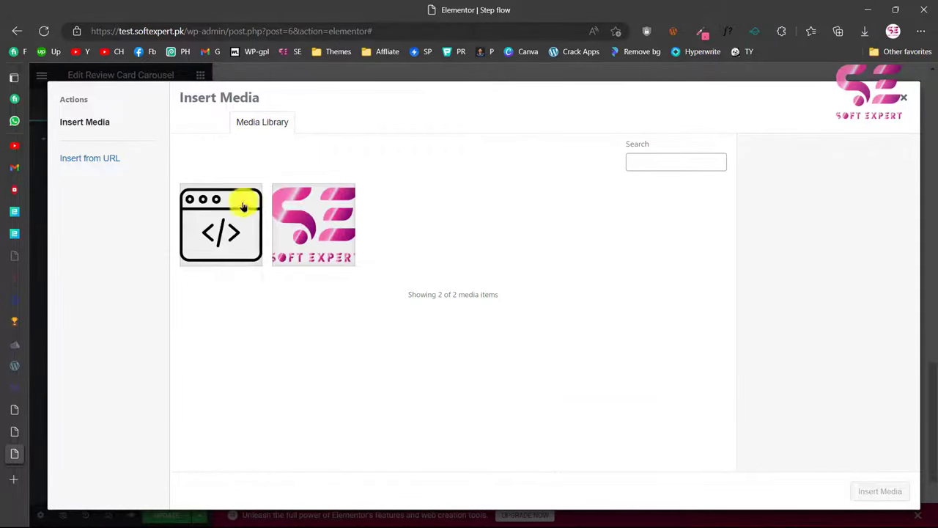
pyautogui.click(309, 213)
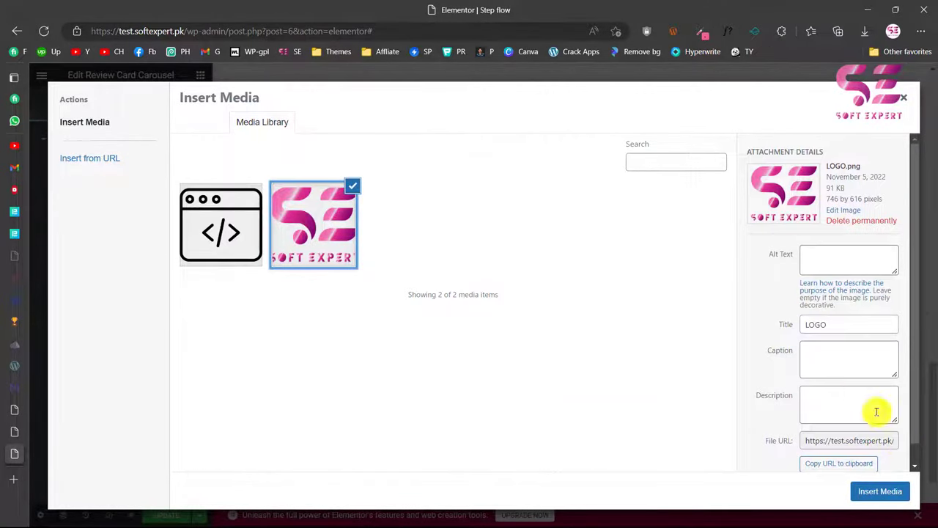
pyautogui.click(883, 493)
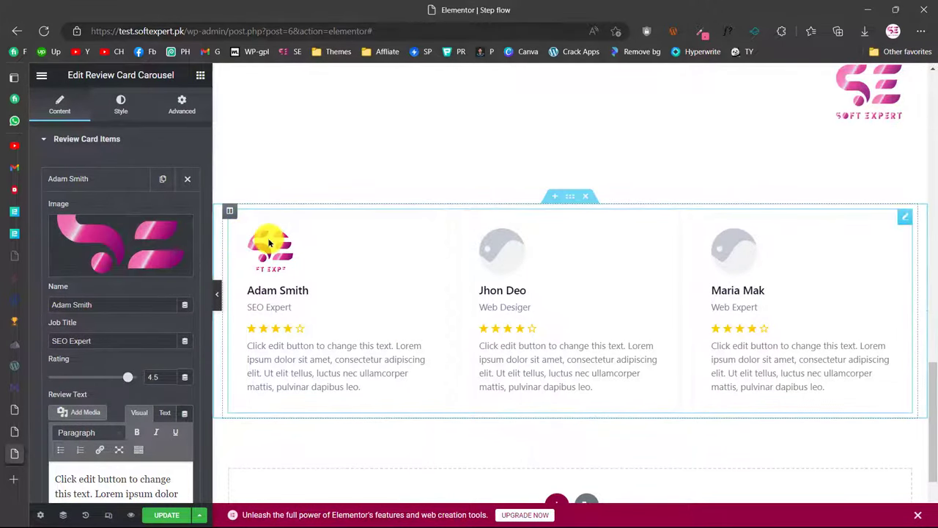
# - Set the first review card's name to "Sott Expert" and its job title to "WordPress developer", and select its review text
pyautogui.moveTo(93, 304); pyautogui.dragTo(4, 330)
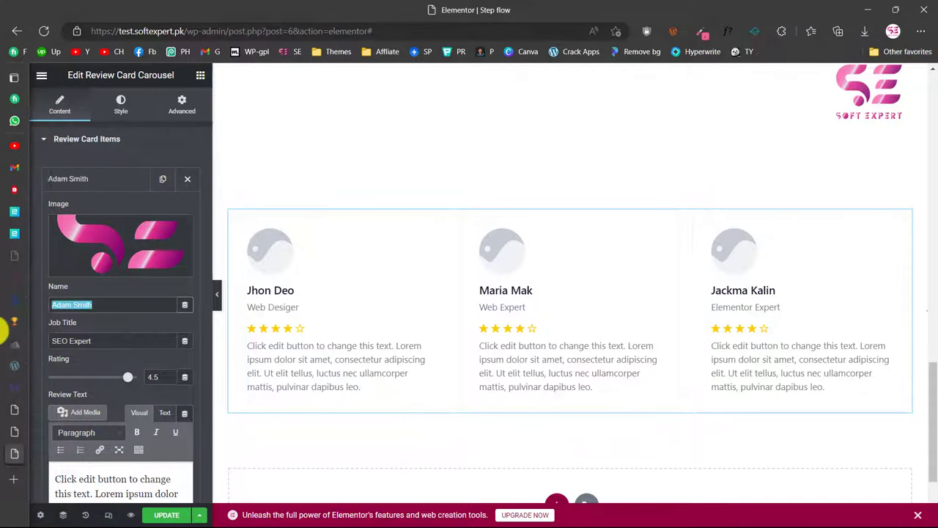
pyautogui.write('Soft Expert')
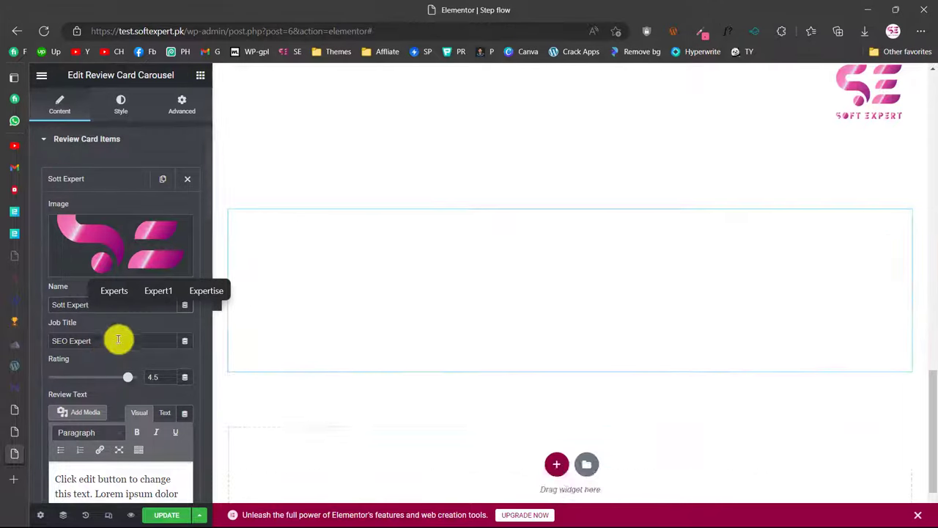
pyautogui.moveTo(119, 339); pyautogui.dragTo(161, 334)
pyautogui.write('WordPress dev')
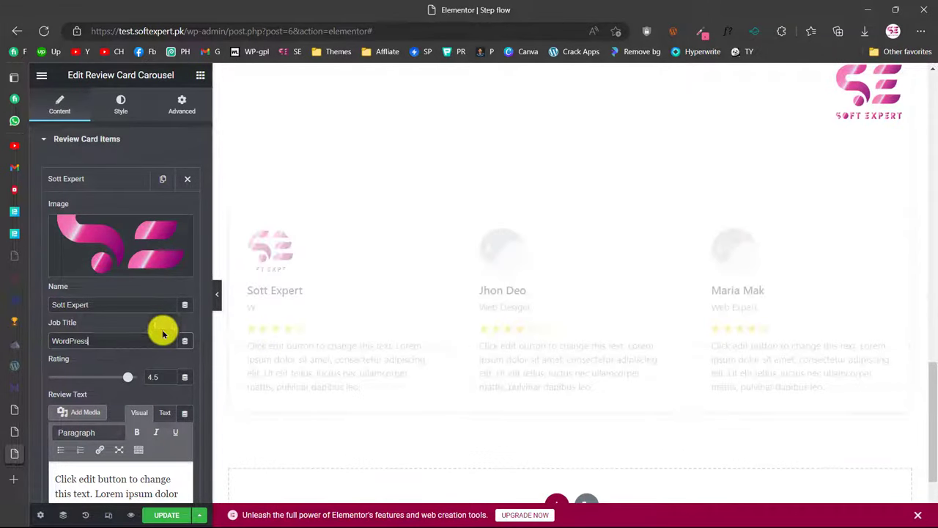
pyautogui.click(147, 327)
pyautogui.scroll(-3, 142, 360)
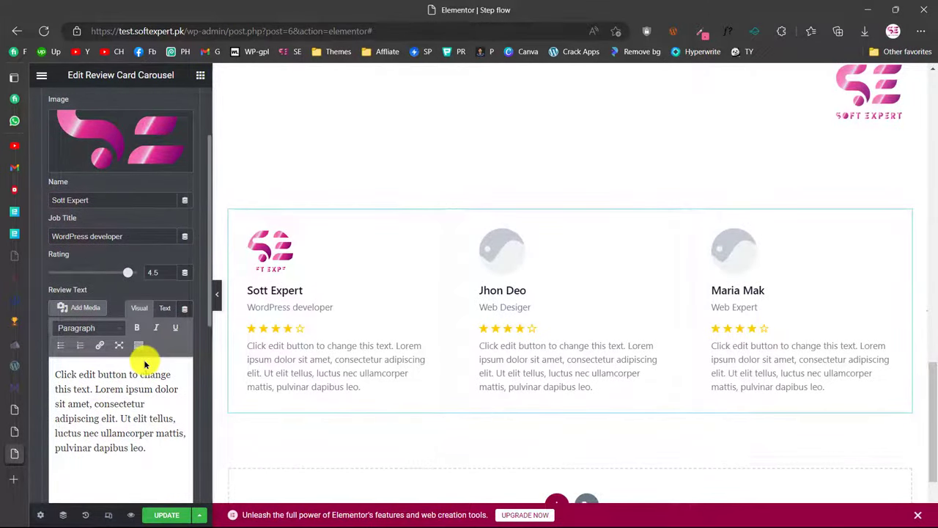
pyautogui.moveTo(54, 376); pyautogui.dragTo(147, 446)
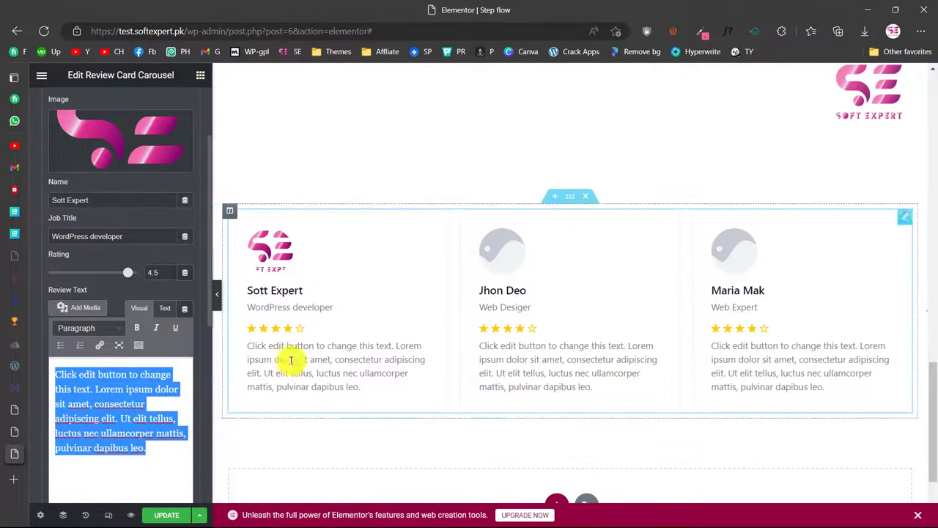
# - Duplicate the last review card item in the carousel's item list
pyautogui.scroll(-4, 203, 392)
pyautogui.scroll(-2, 203, 449)
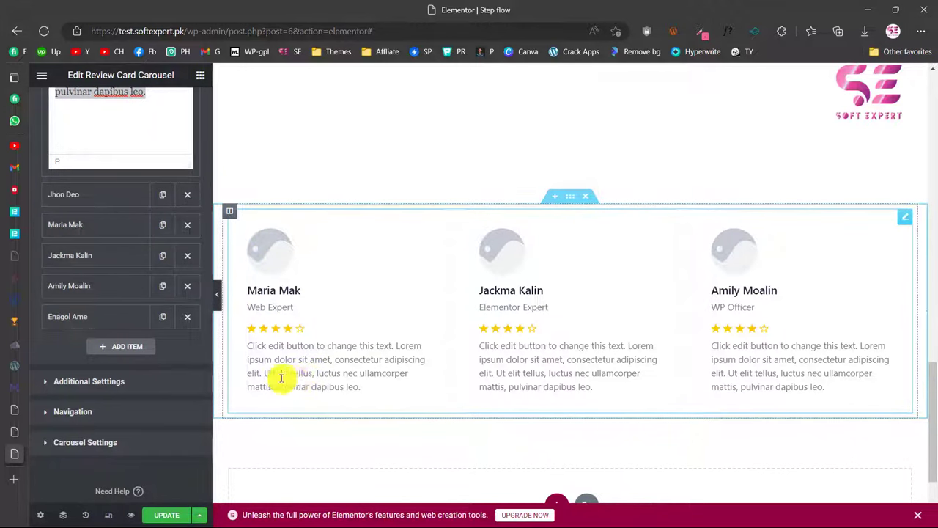
pyautogui.scroll(-1, 115, 266)
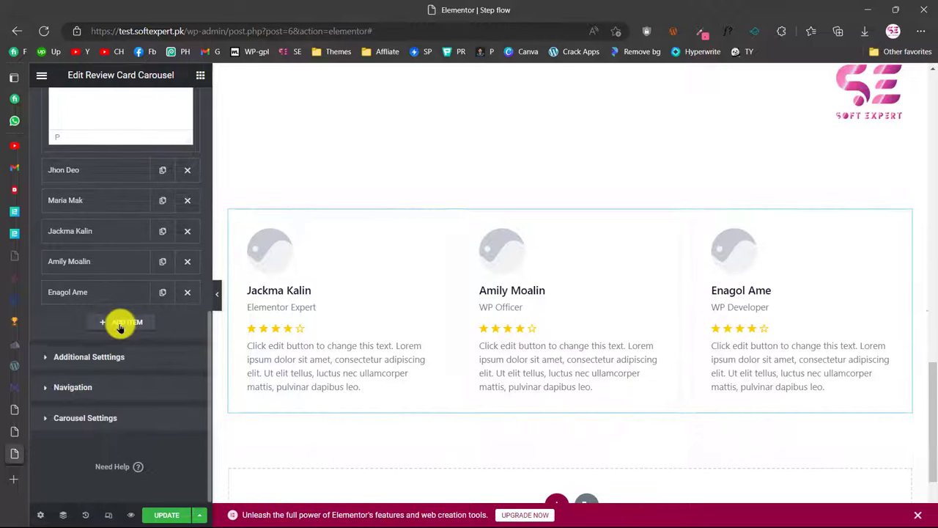
pyautogui.click(161, 292)
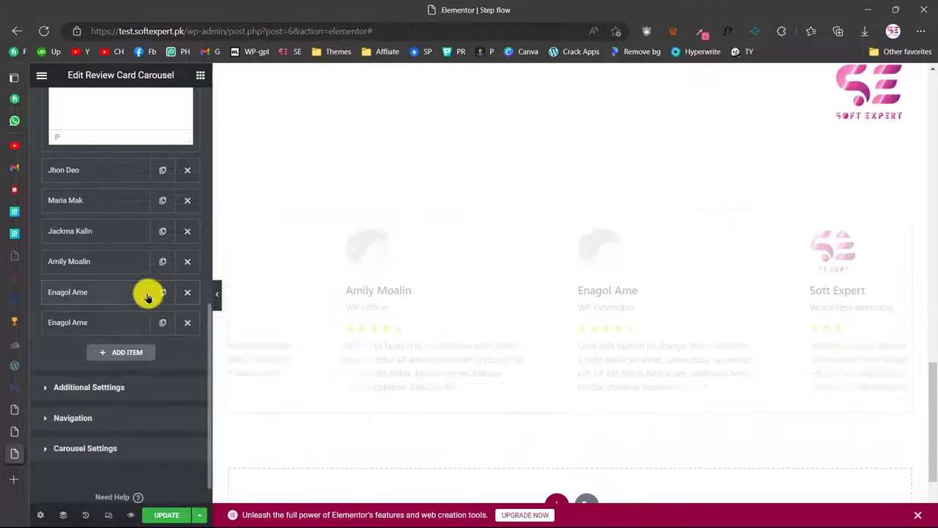
pyautogui.scroll(-1, 171, 372)
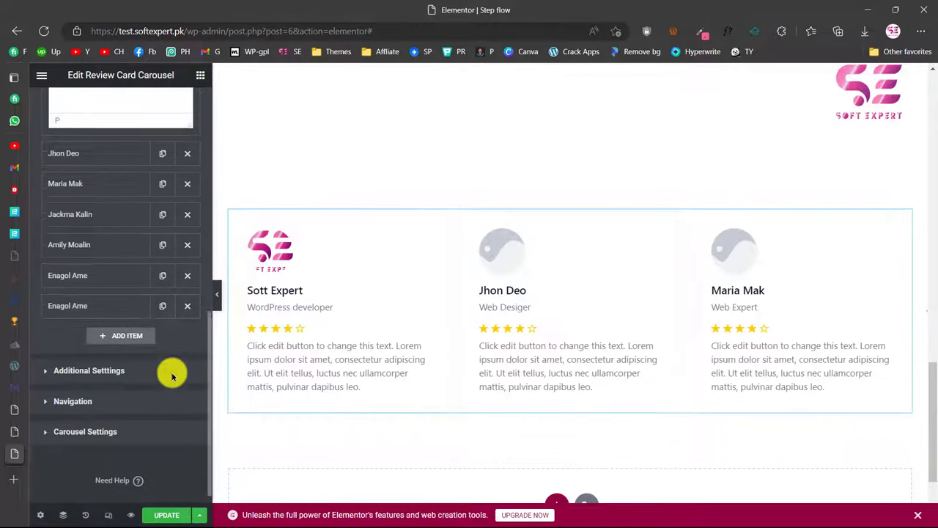
# - Examine the available Columns and Name HTML Tag choices in the additional settings, keeping 3 columns and the H3 tag
pyautogui.click(100, 357)
pyautogui.scroll(-3, 101, 359)
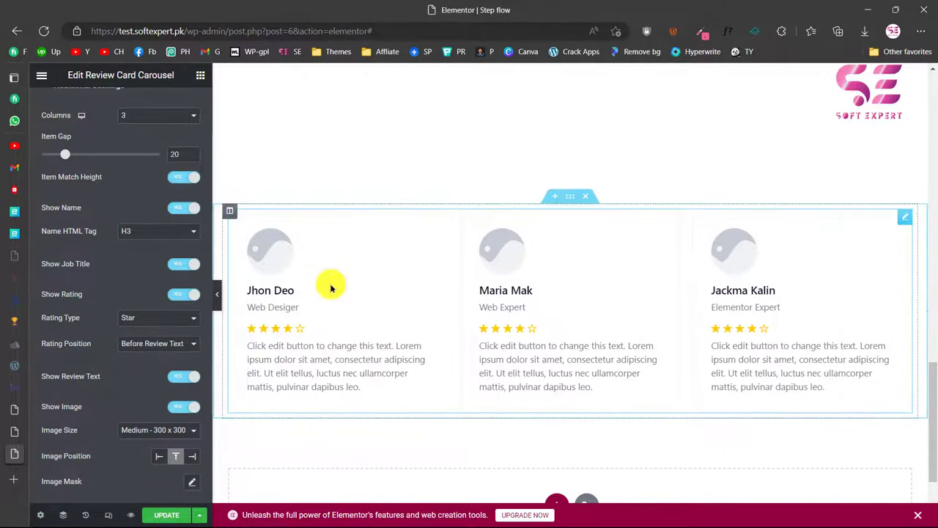
pyautogui.click(168, 115)
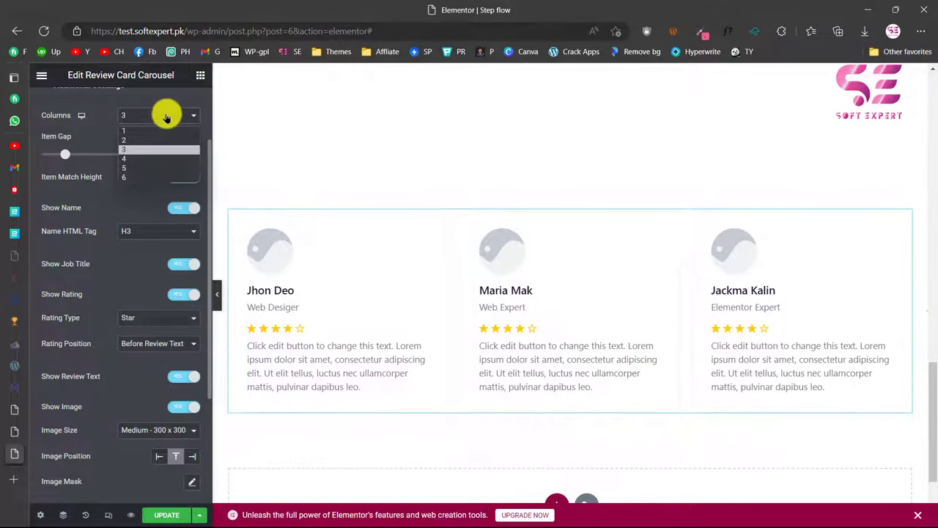
pyautogui.click(149, 150)
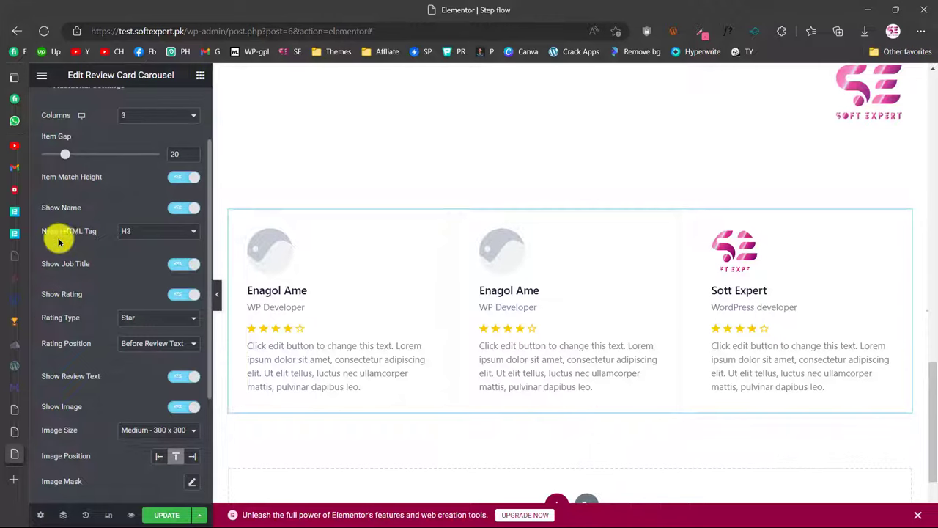
pyautogui.click(158, 231)
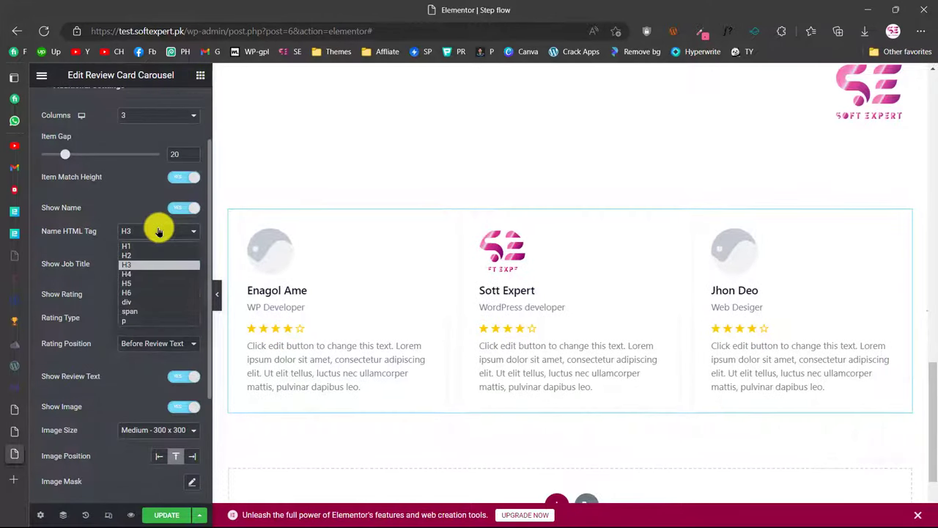
pyautogui.click(159, 231)
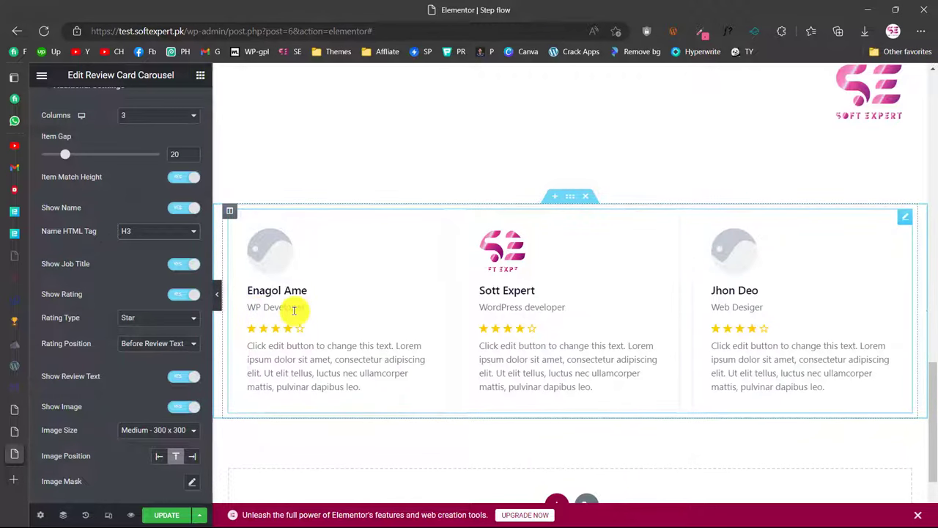
# - Try hiding the job title on the review cards, restore it, and try the Number rating type
pyautogui.click(184, 270)
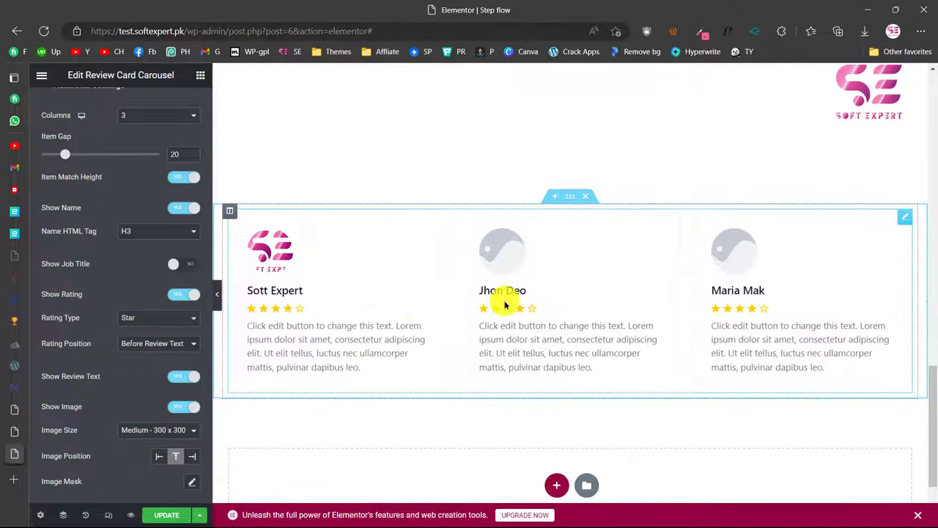
pyautogui.click(184, 265)
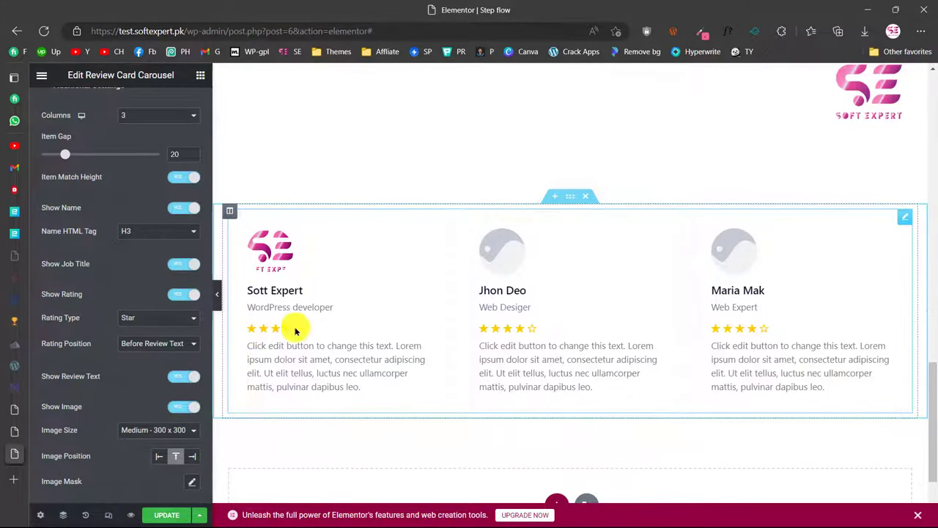
pyautogui.click(147, 320)
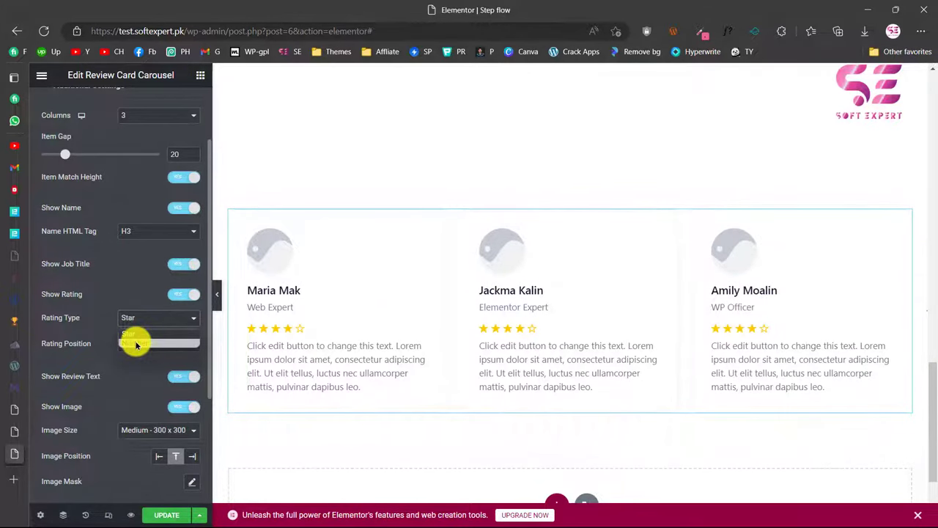
pyautogui.click(136, 343)
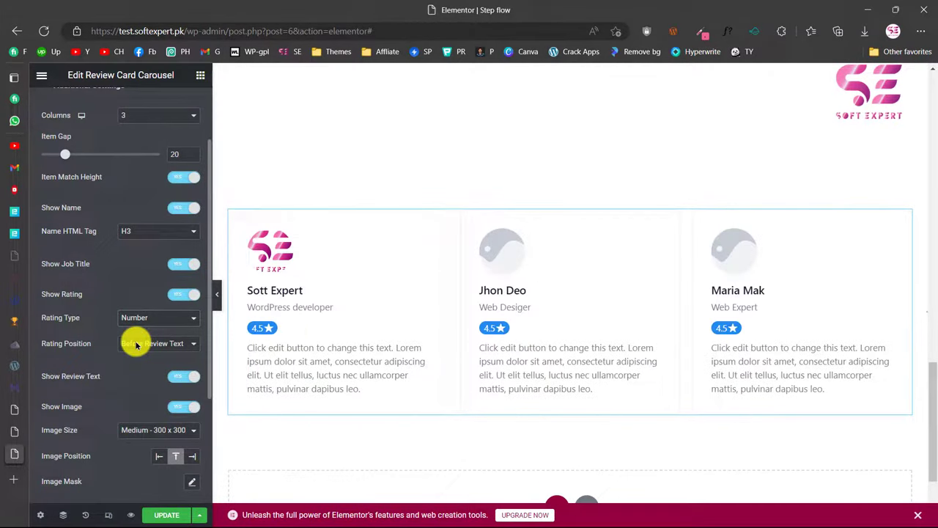
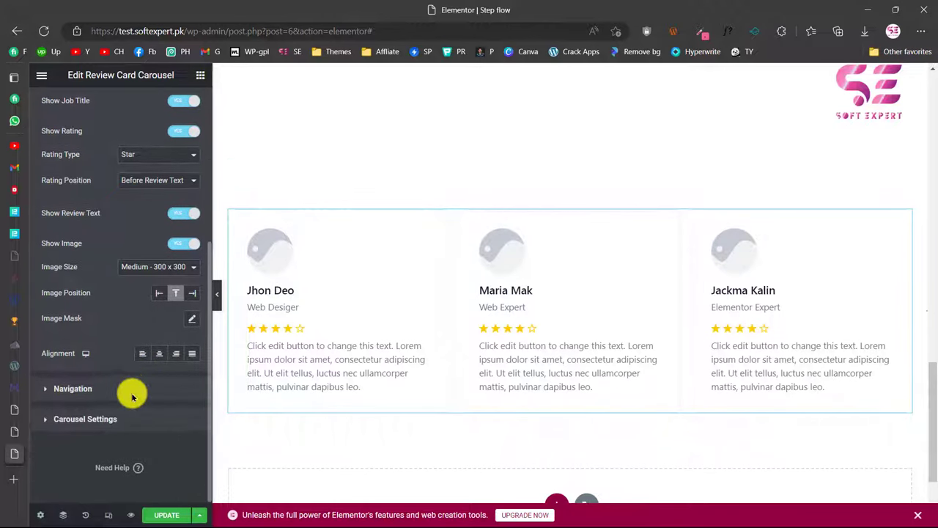
# - Try centre alignment for the review card content and clear it again
pyautogui.click(161, 354)
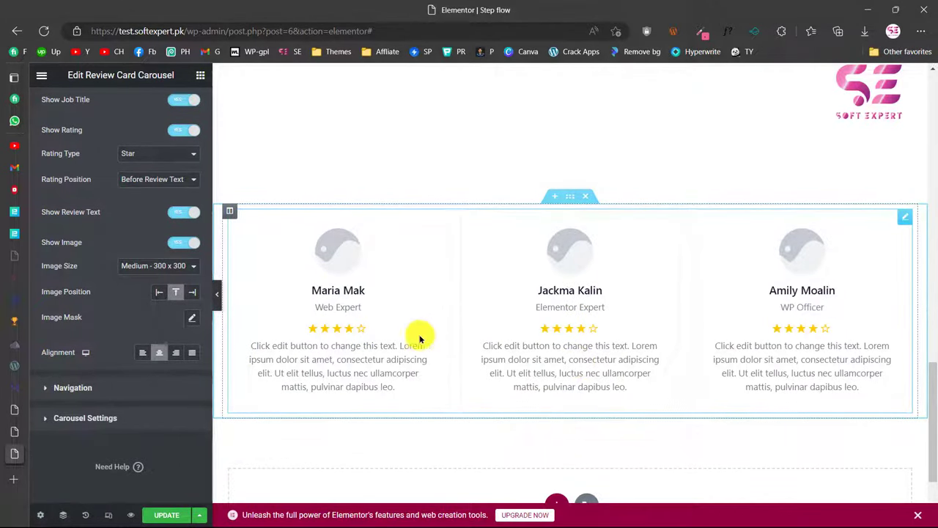
pyautogui.click(159, 352)
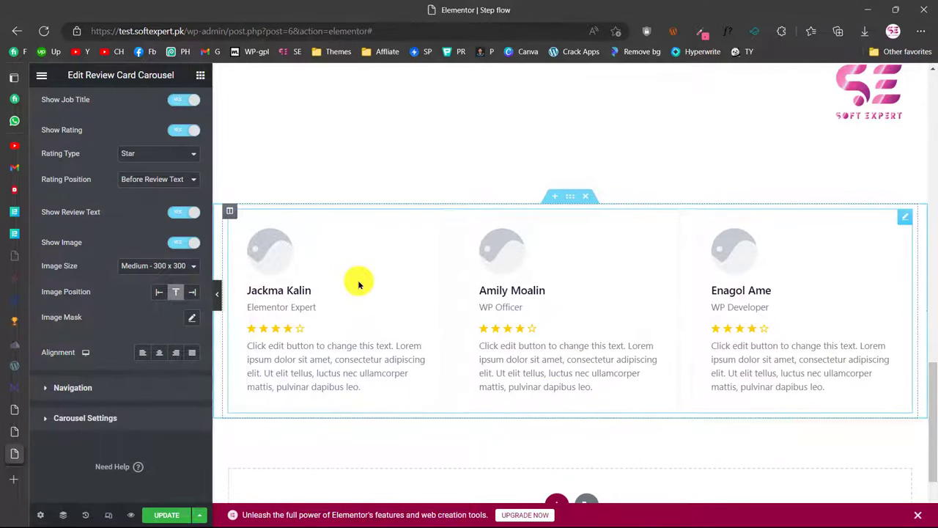
# - Set the carousel navigation to Arrows and Dots with dynamic bullets and the scrollbar enabled, and test the second dot
pyautogui.click(84, 389)
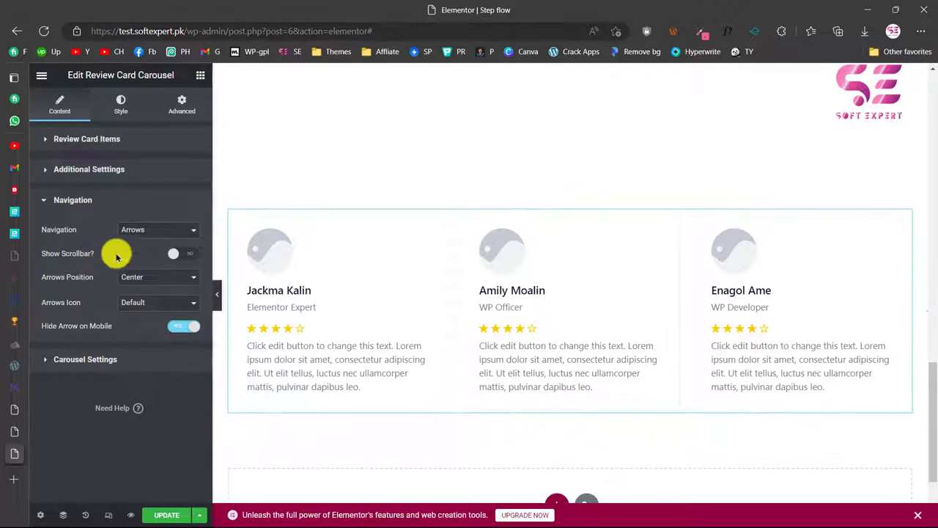
pyautogui.click(156, 233)
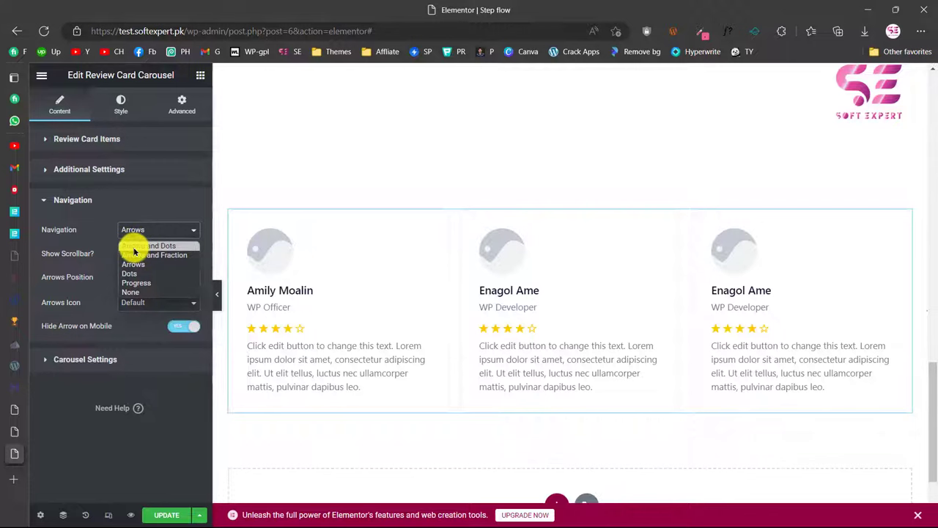
pyautogui.click(134, 247)
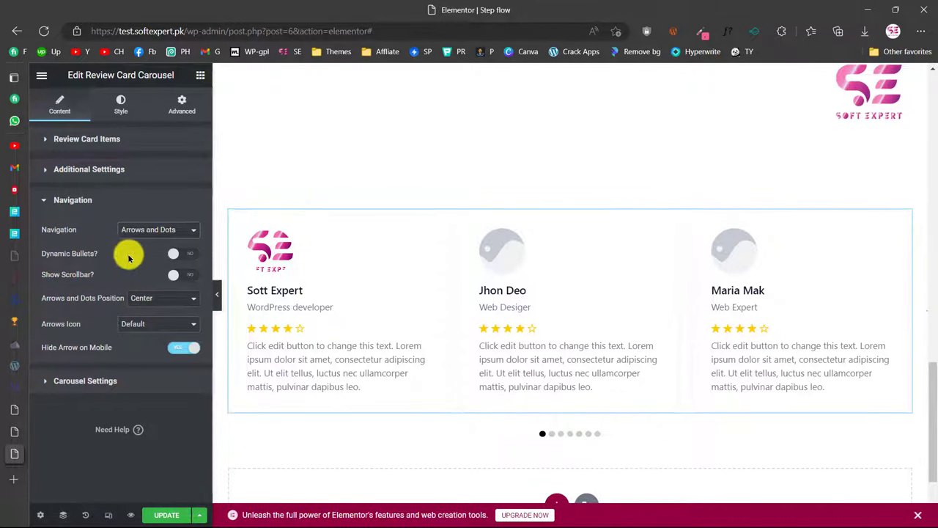
pyautogui.click(183, 256)
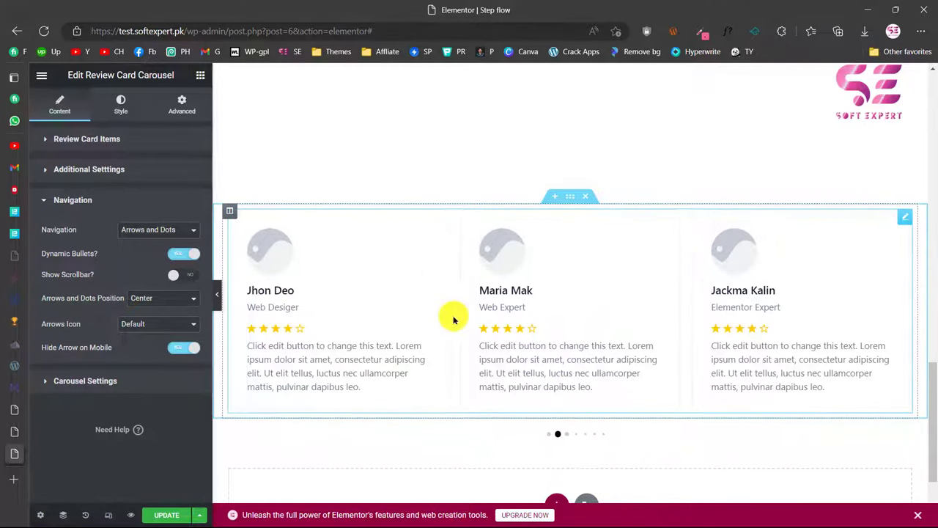
pyautogui.click(183, 275)
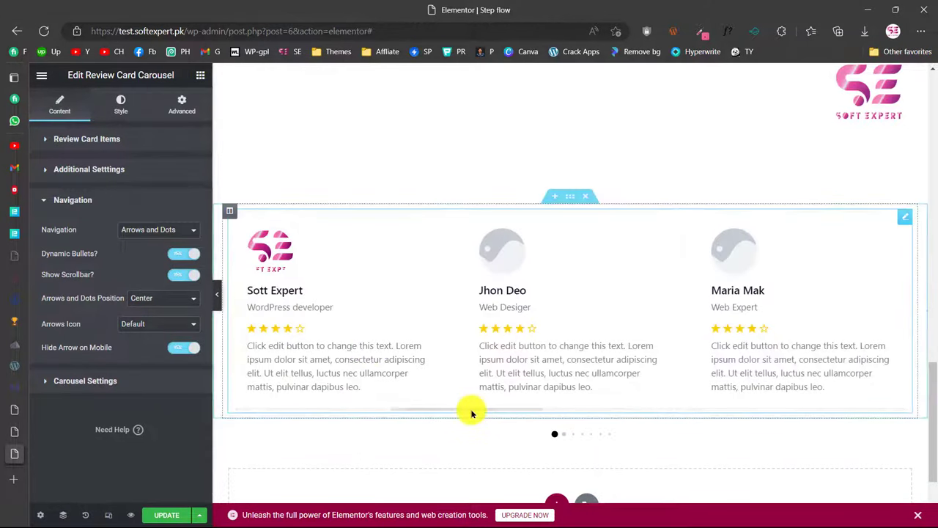
pyautogui.click(564, 436)
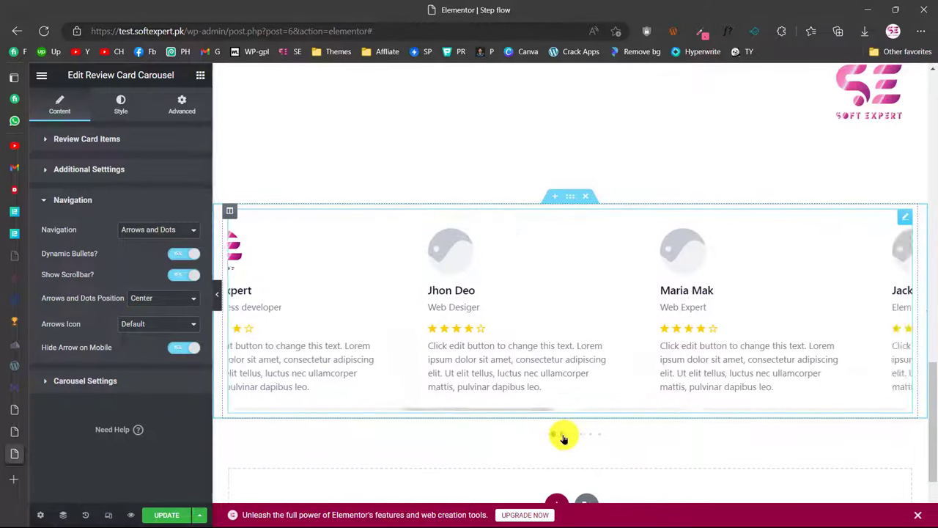
# - Test another carousel dot, and try the Style 1 arrows icon before returning it to Default
pyautogui.click(586, 435)
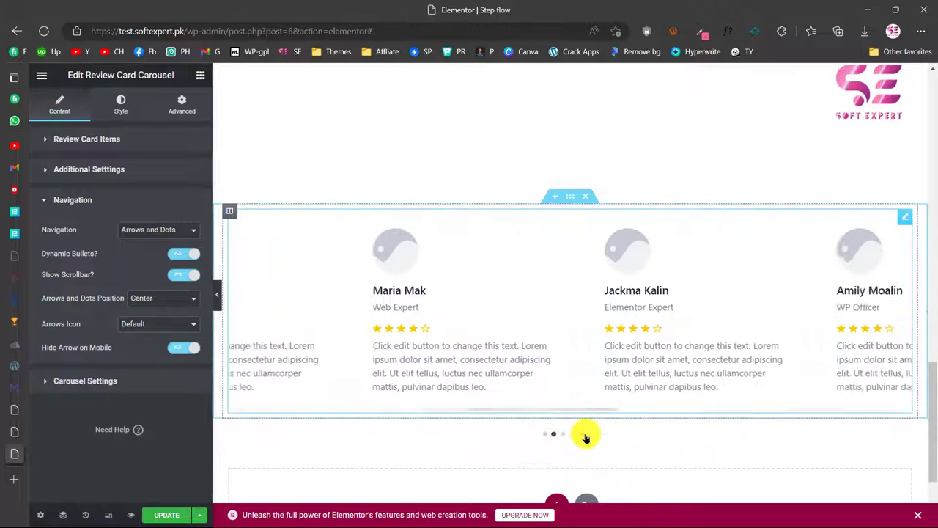
pyautogui.click(136, 327)
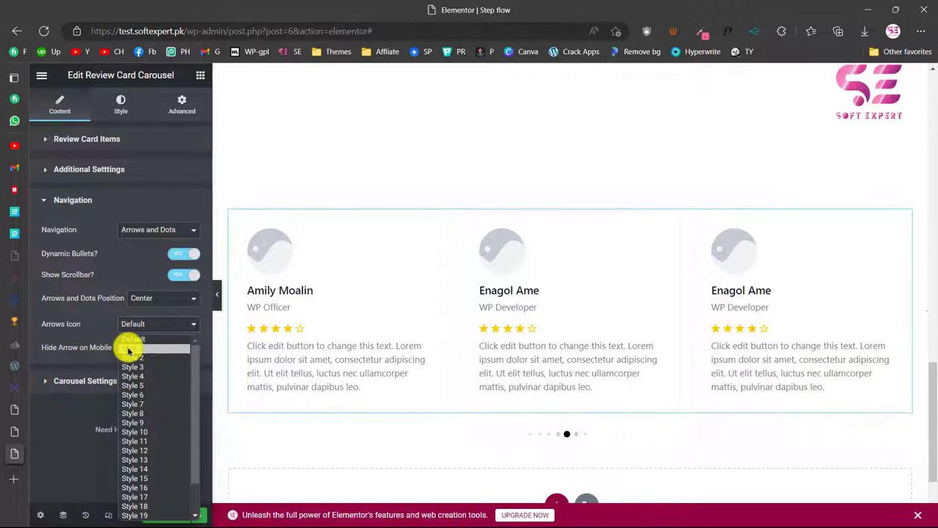
pyautogui.click(131, 349)
pyautogui.click(154, 326)
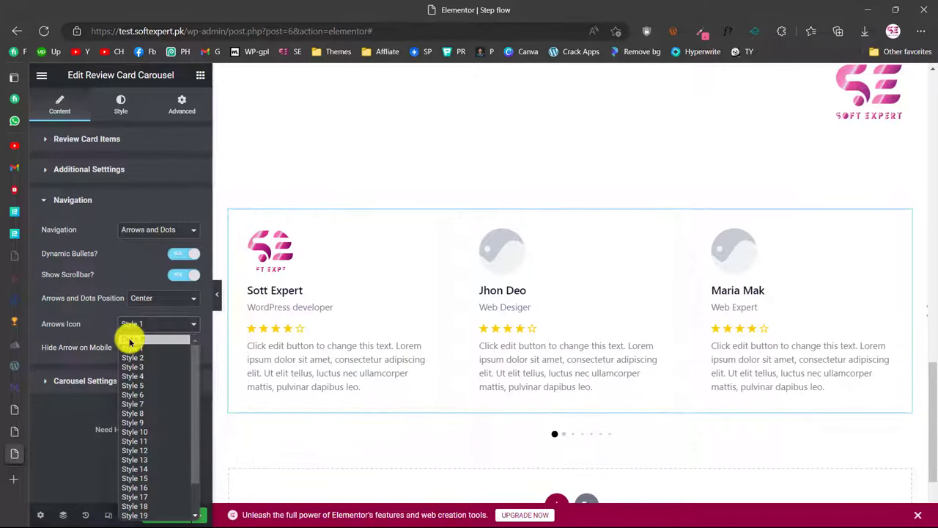
pyautogui.click(131, 340)
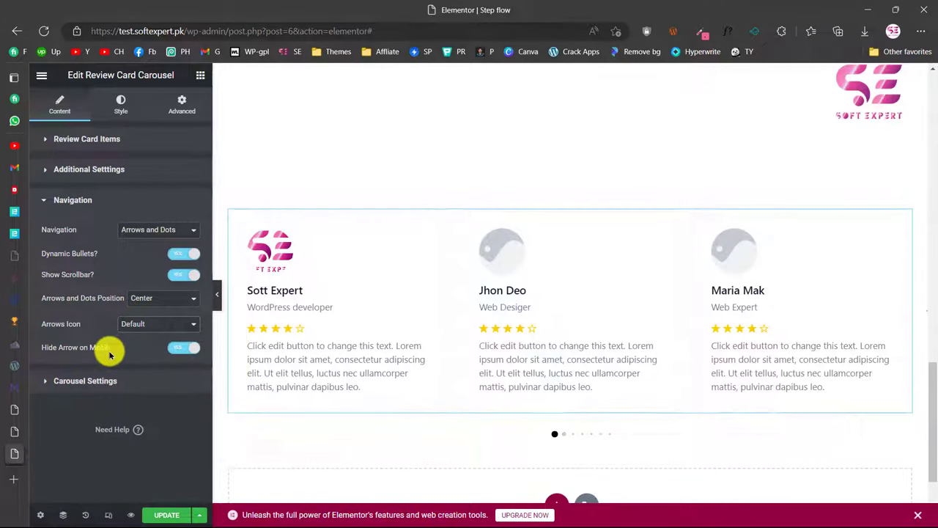
# - Try the Coverflow layout in the carousel settings and undo the layout change
pyautogui.click(104, 380)
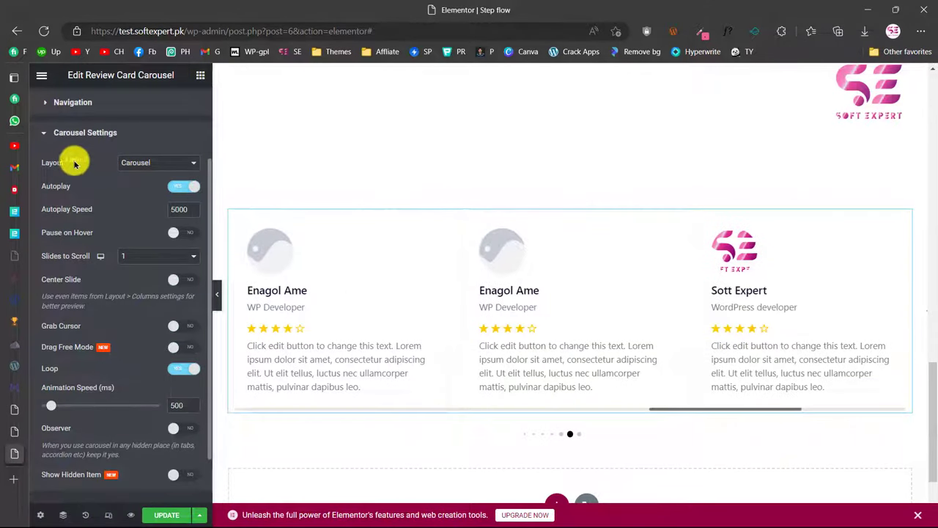
pyautogui.click(153, 162)
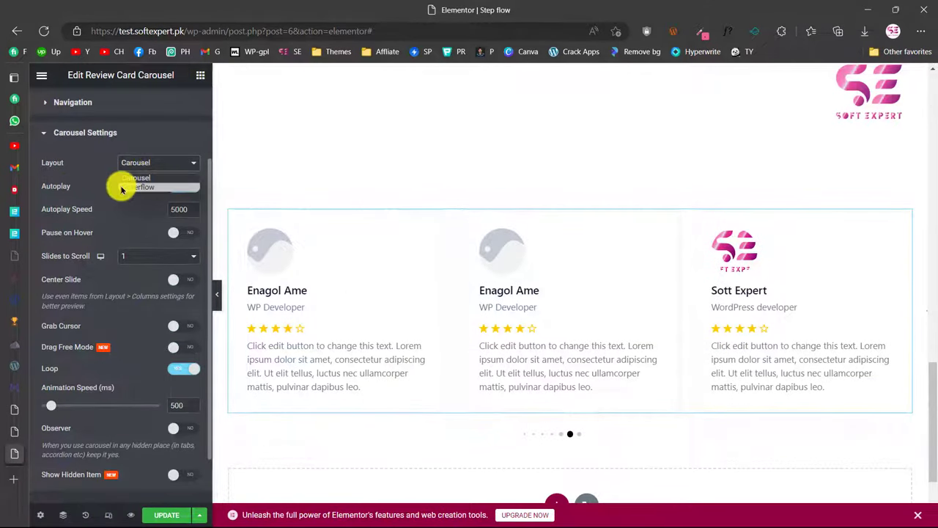
pyautogui.click(144, 187)
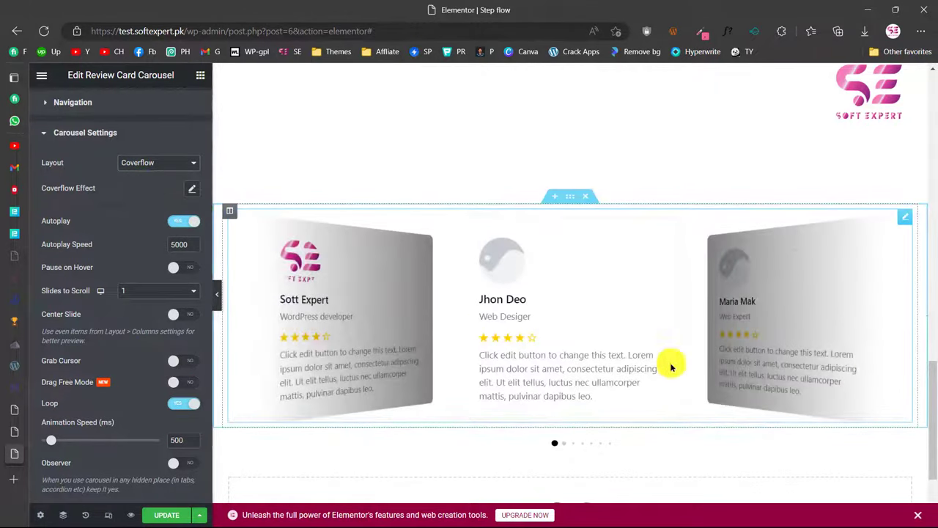
pyautogui.hotkey('ctrl', 'z')
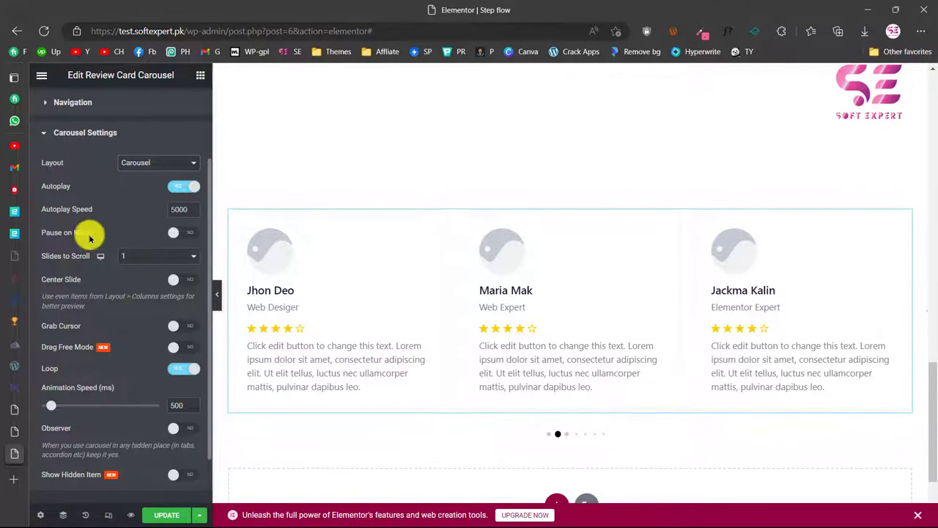
# - Enable Pause on Hover for the carousel, and try 3 slides to scroll before setting it back to 1
pyautogui.click(189, 233)
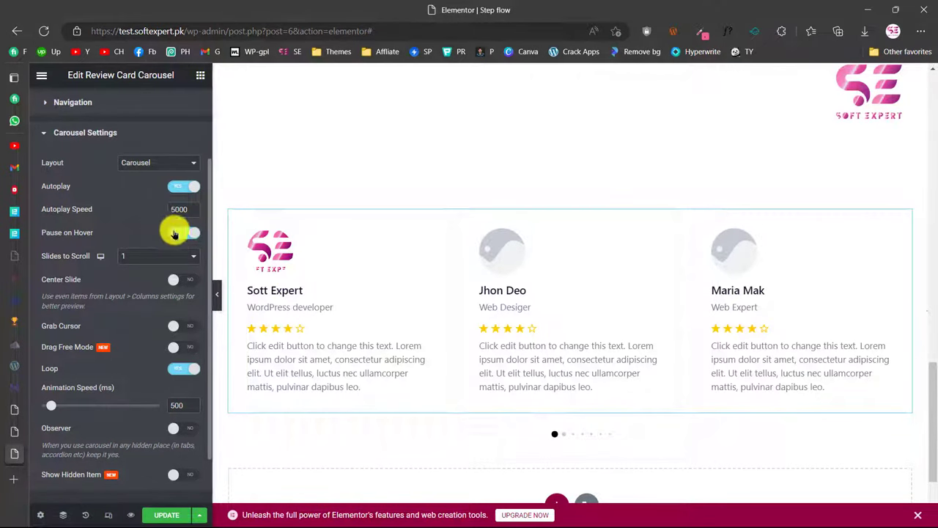
pyautogui.click(135, 260)
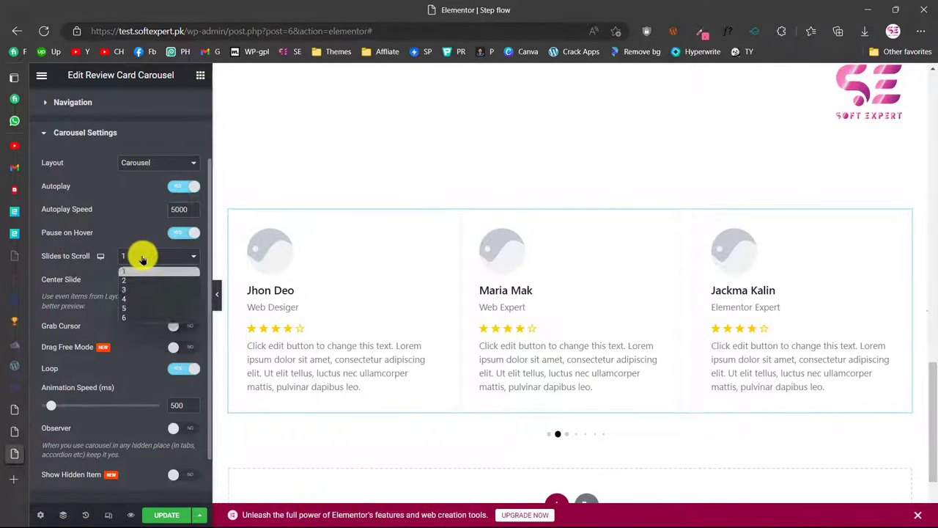
pyautogui.click(133, 290)
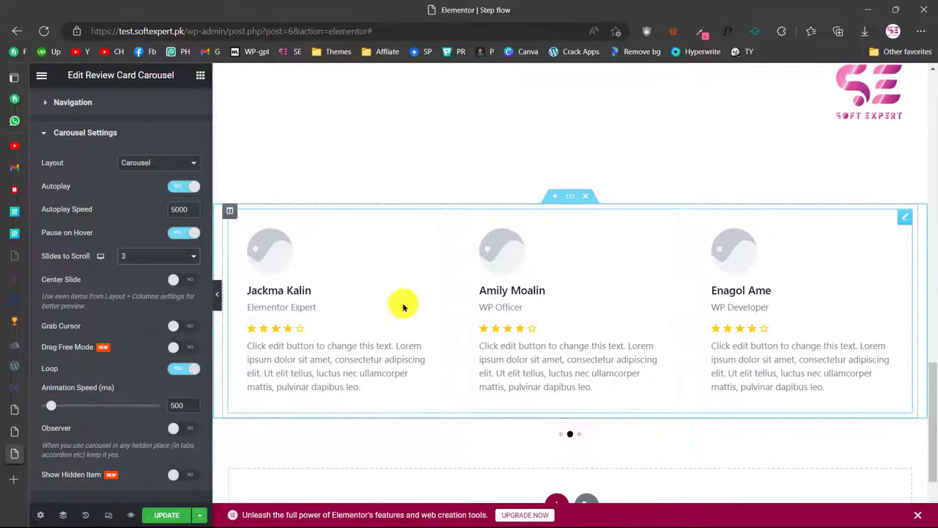
pyautogui.click(147, 258)
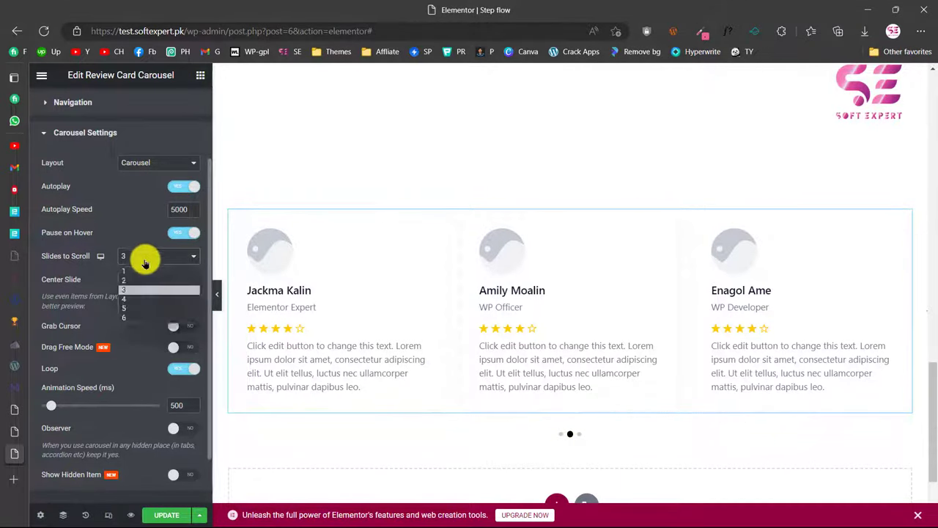
pyautogui.click(140, 274)
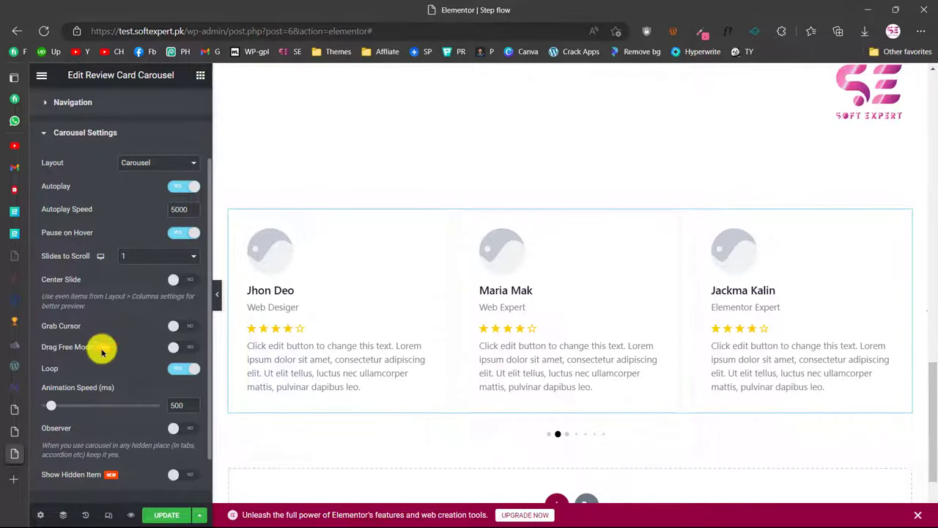
# - Try Drag Free Mode by swiping the review cards, and turn the mode off again
pyautogui.click(185, 351)
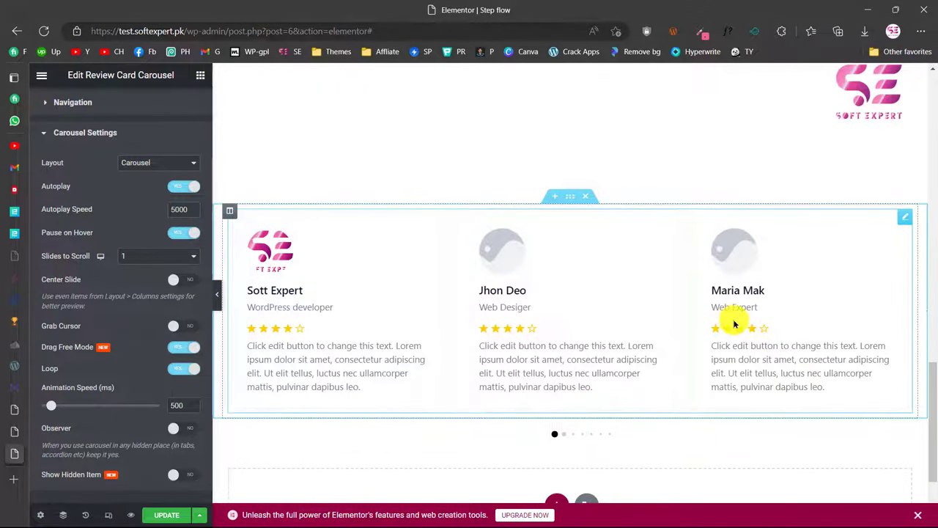
pyautogui.moveTo(735, 312); pyautogui.dragTo(568, 345)
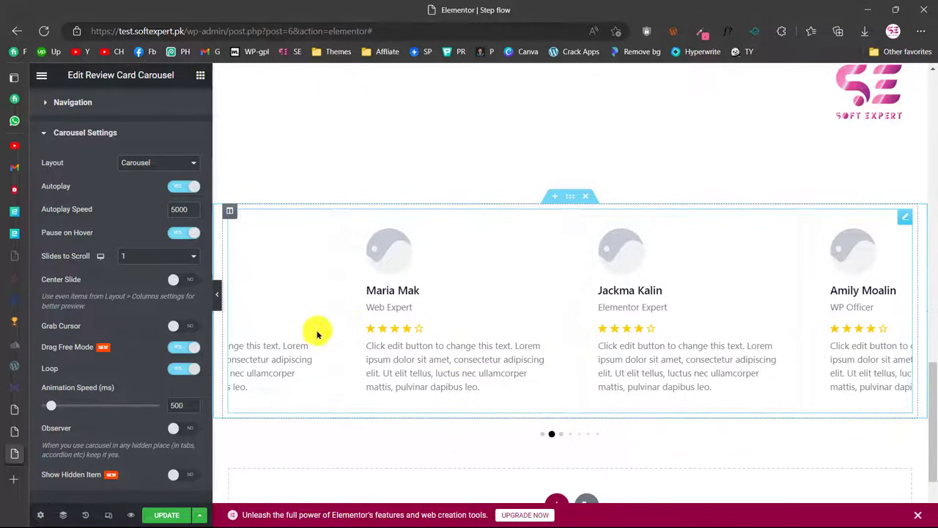
pyautogui.click(177, 352)
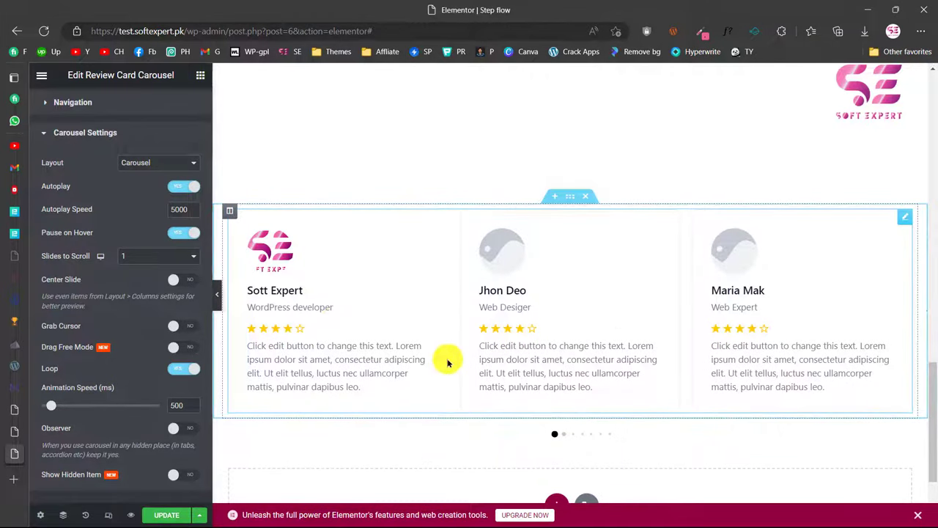
# - Examine the remaining carousel settings and the style options offered for the review card items
pyautogui.scroll(-2, 103, 454)
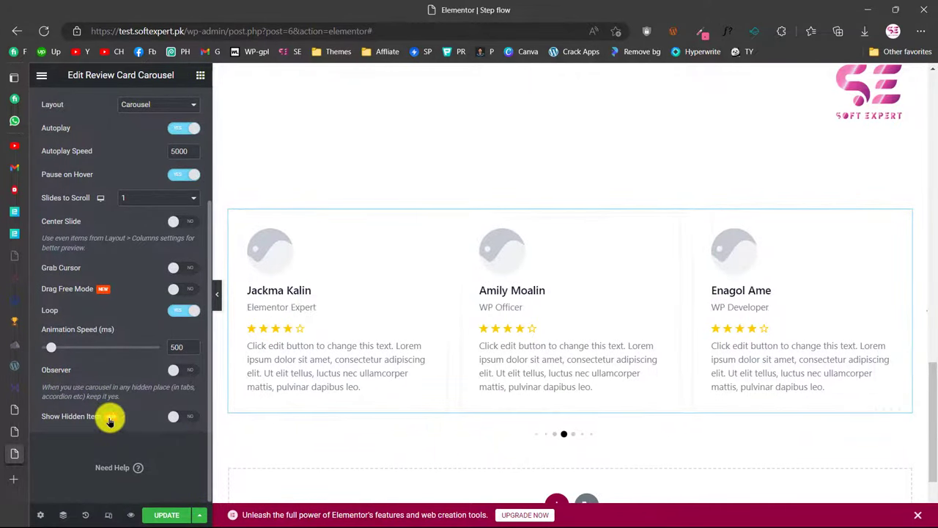
pyautogui.scroll(1, 123, 323)
pyautogui.scroll(1, 123, 324)
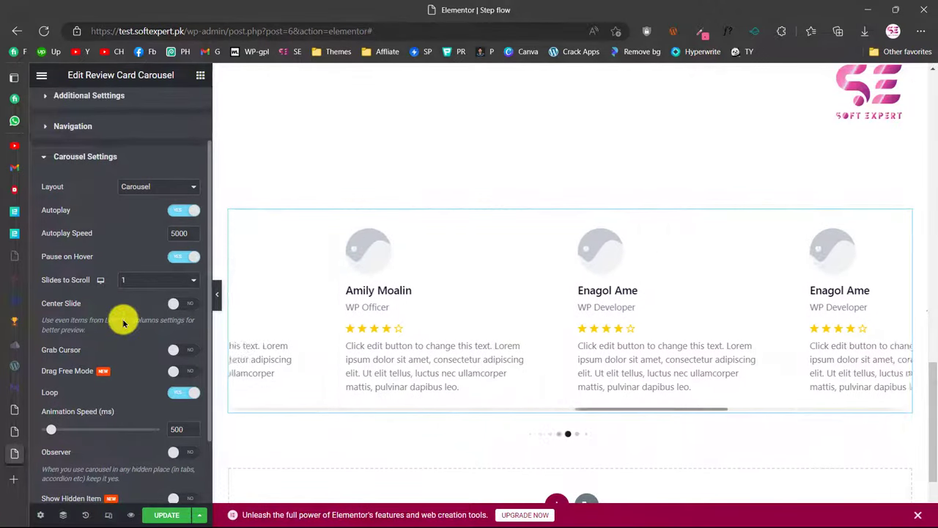
pyautogui.scroll(1, 123, 323)
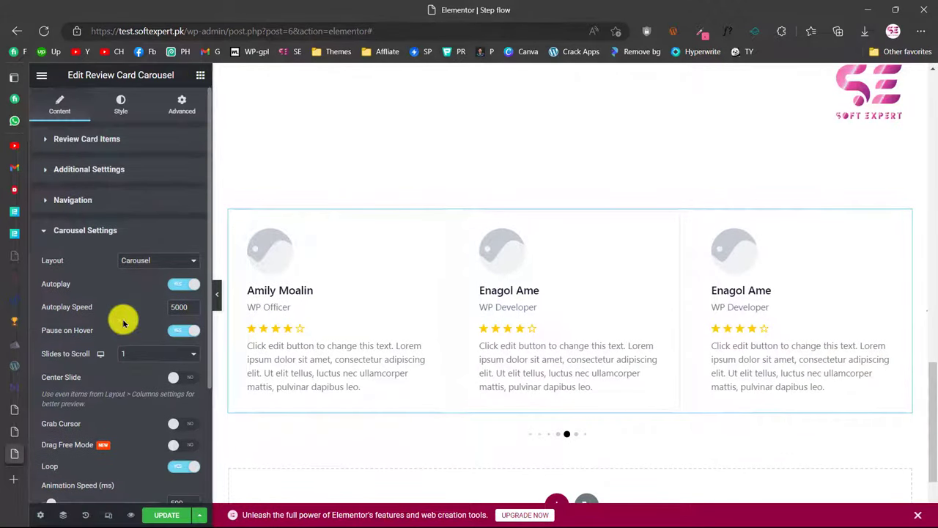
pyautogui.click(119, 103)
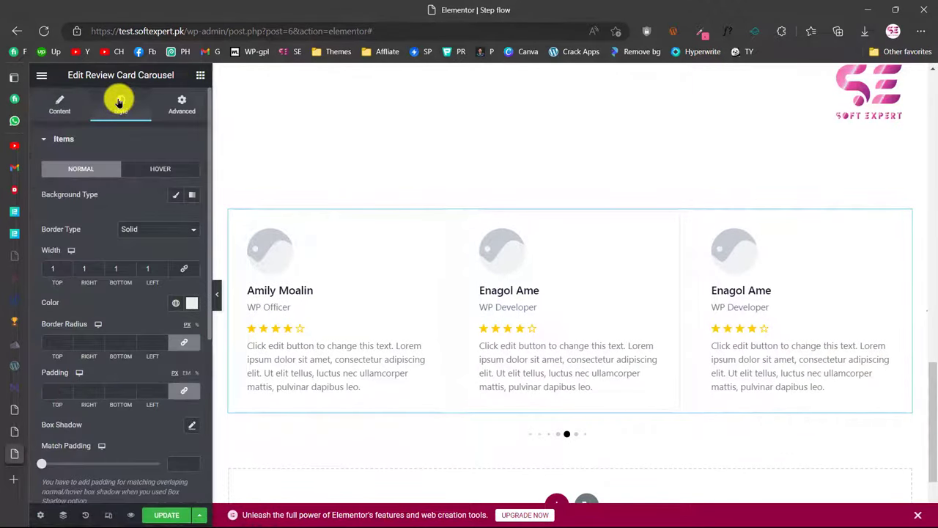
pyautogui.scroll(-2, 115, 203)
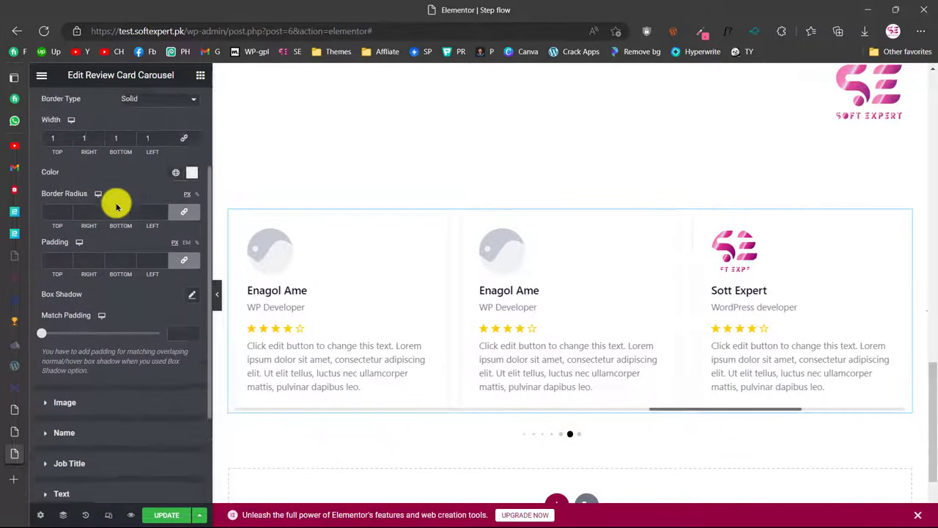
pyautogui.scroll(2, 116, 207)
pyautogui.scroll(-3, 111, 203)
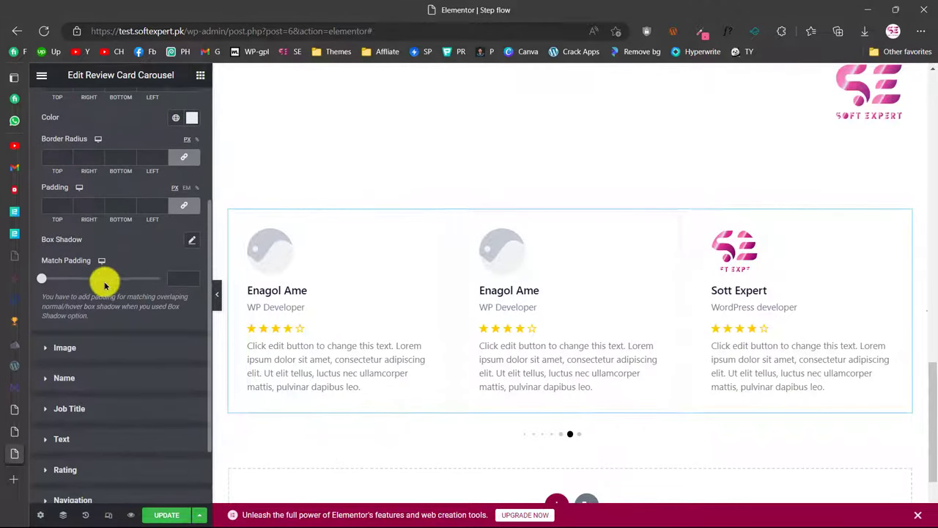
pyautogui.scroll(-2, 146, 427)
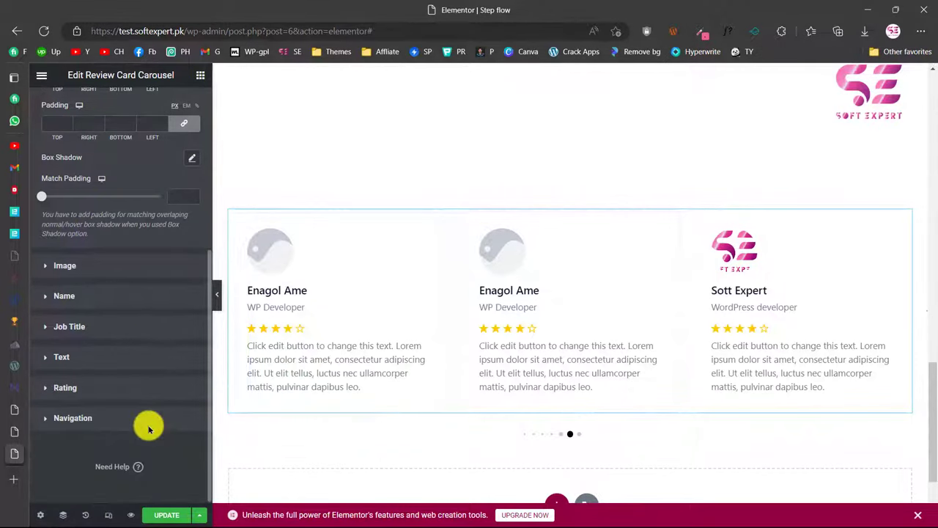
pyautogui.scroll(1, 123, 359)
pyautogui.scroll(3, 123, 346)
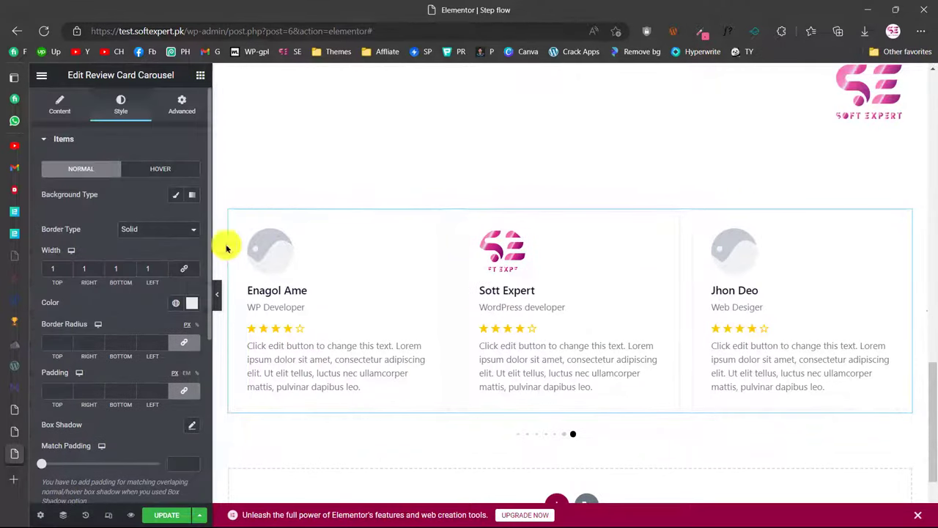
# - Try a Classic background colour of #D16161 on the review cards' normal state and reset the colour
pyautogui.click(175, 195)
pyautogui.click(187, 223)
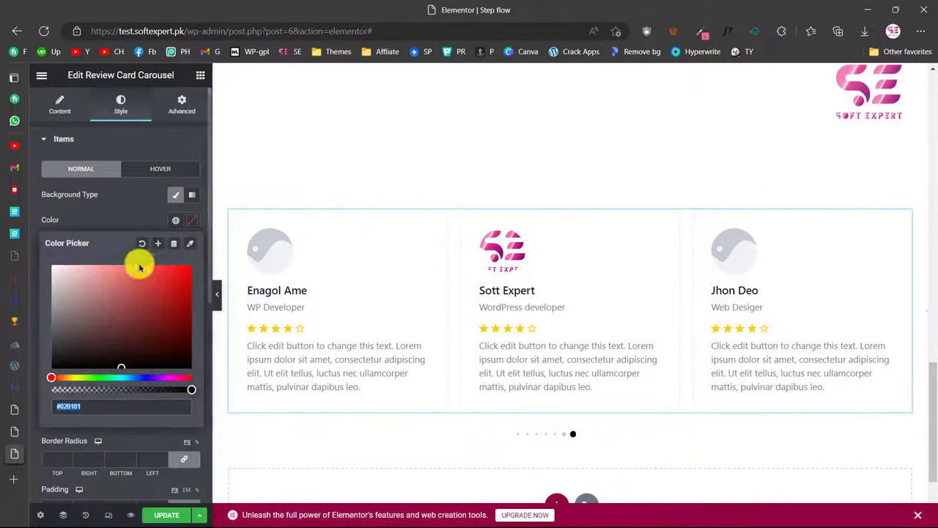
pyautogui.click(126, 283)
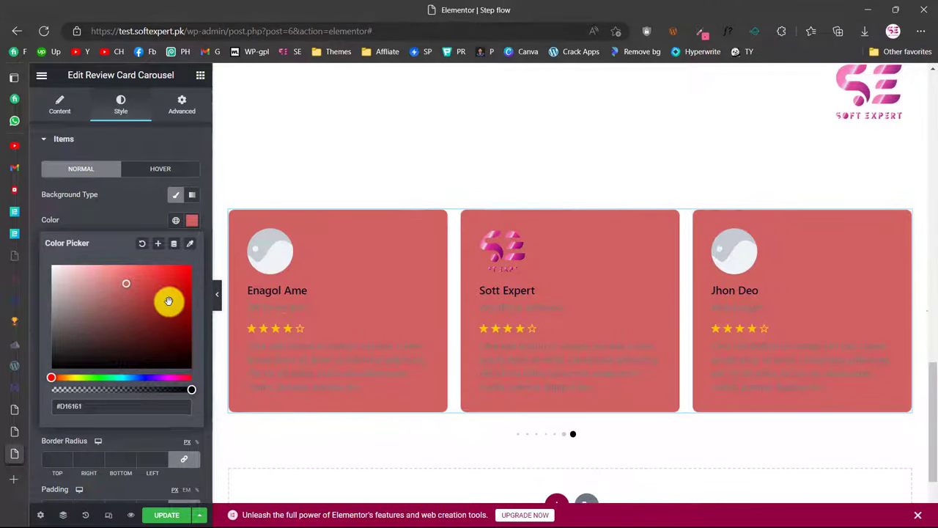
pyautogui.click(142, 243)
pyautogui.click(140, 210)
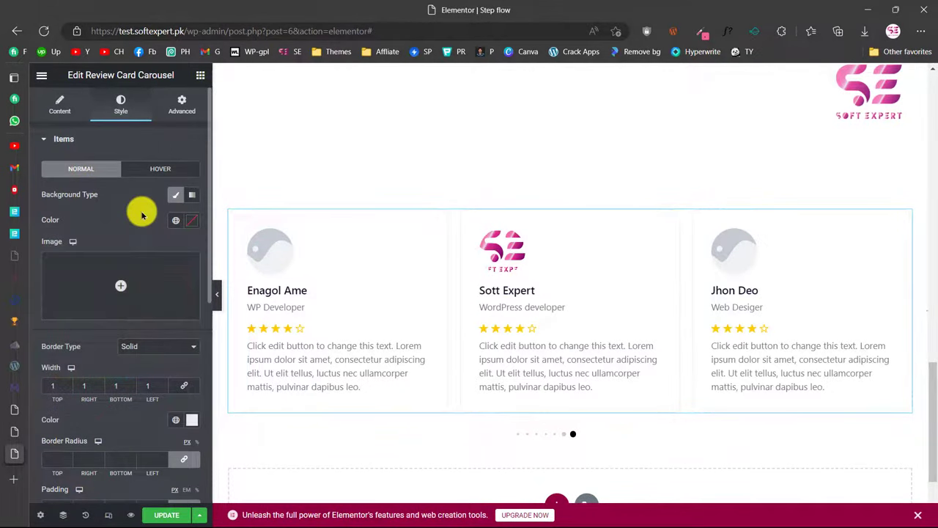
# - Give the review cards a Classic hover background in light pink, #EDAEAE
pyautogui.click(153, 169)
pyautogui.click(175, 195)
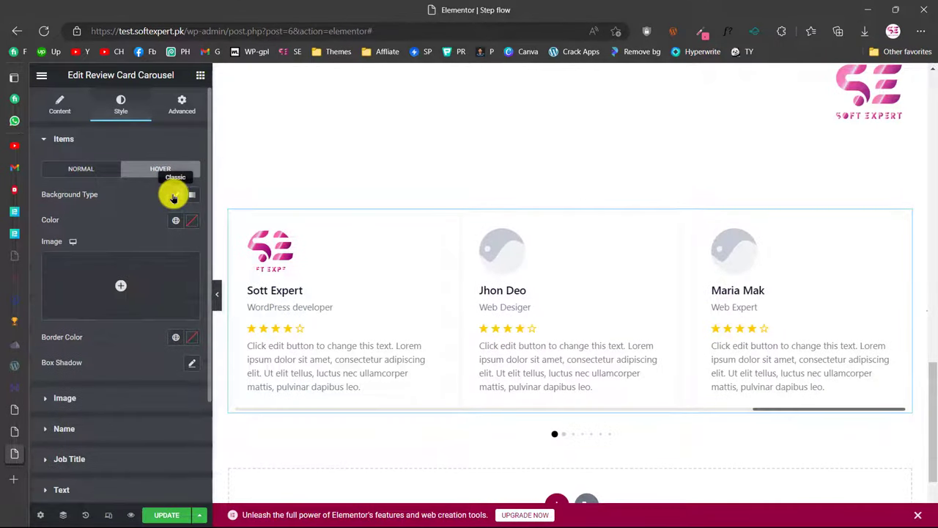
pyautogui.click(191, 220)
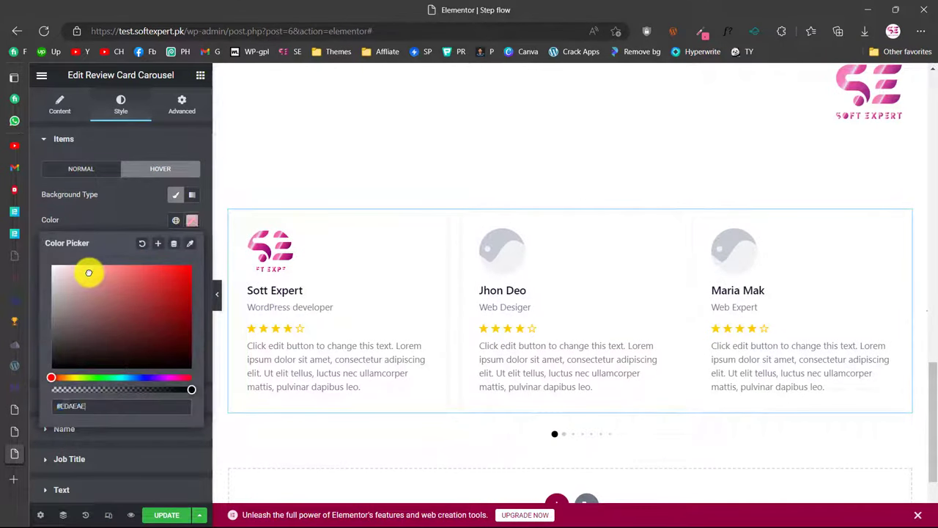
pyautogui.click(287, 268)
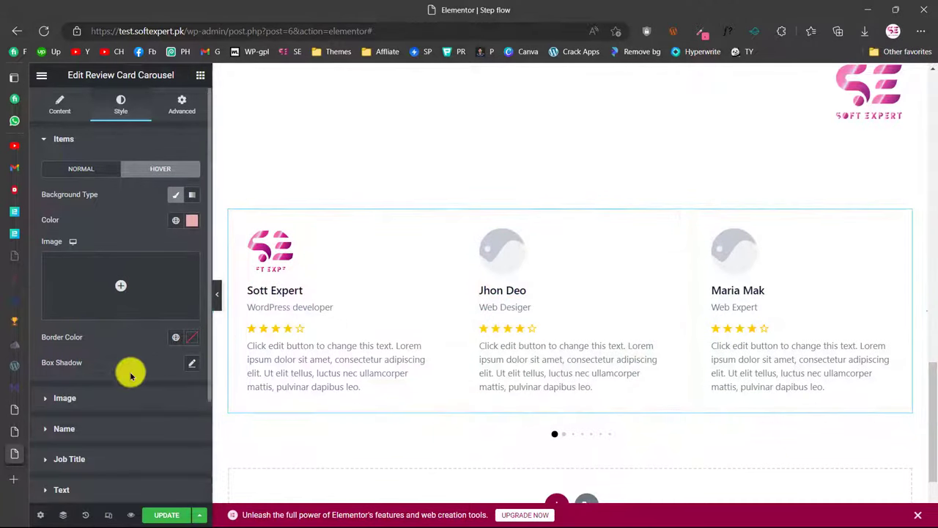
# - Examine the Image style options, the other style sections and the Advanced settings of the carousel widget
pyautogui.scroll(-1, 130, 374)
pyautogui.click(85, 321)
pyautogui.scroll(-1, 88, 220)
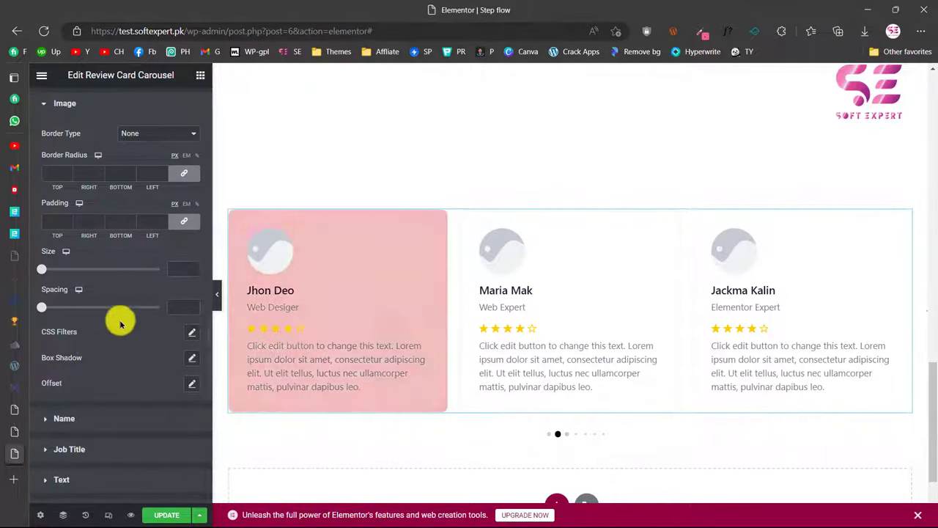
pyautogui.scroll(-1, 92, 372)
pyautogui.scroll(-1, 92, 373)
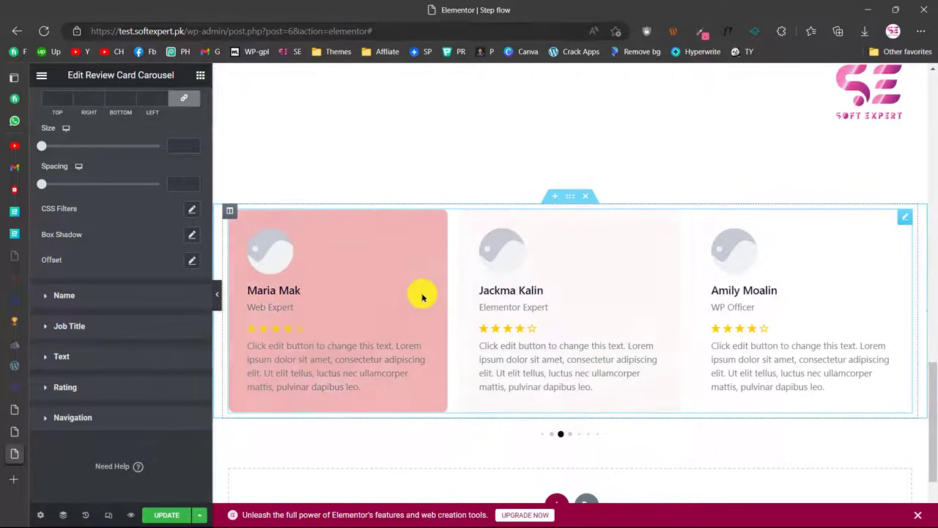
pyautogui.scroll(3, 138, 292)
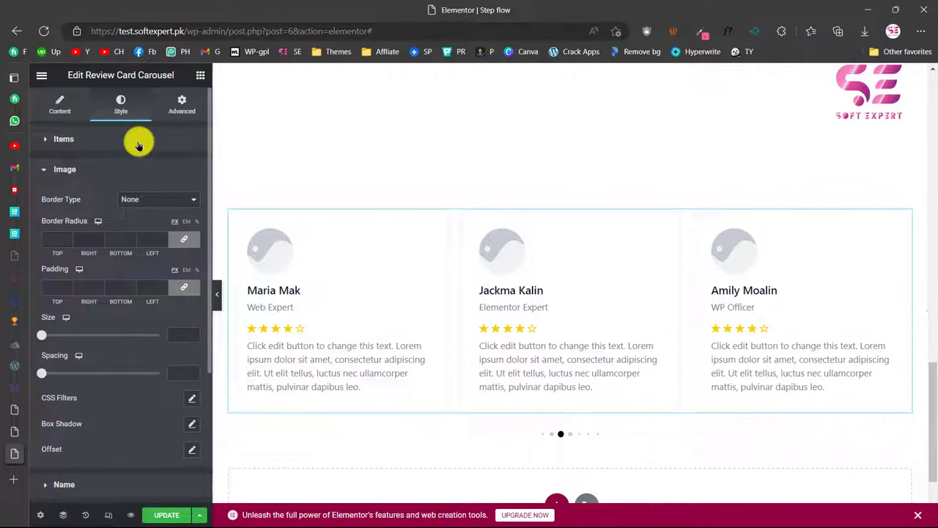
pyautogui.click(182, 108)
pyautogui.scroll(-3, 117, 265)
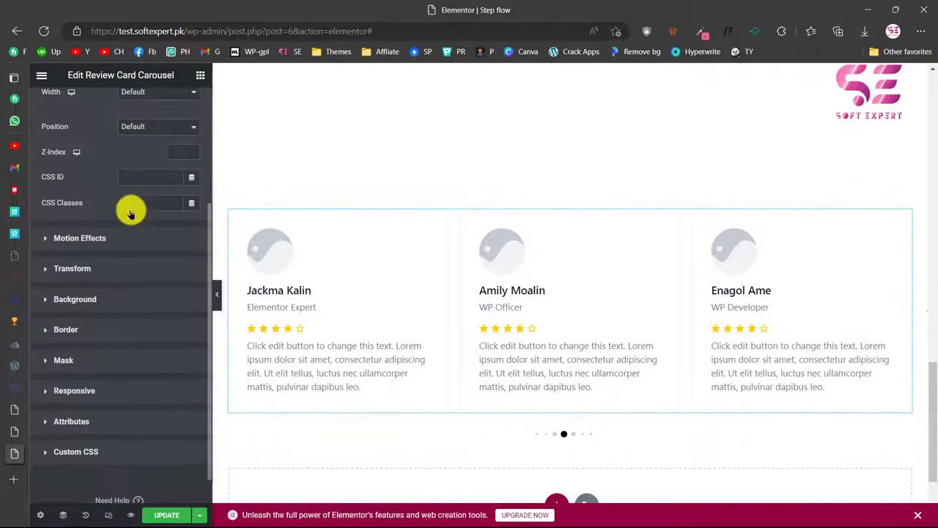
pyautogui.scroll(3, 122, 315)
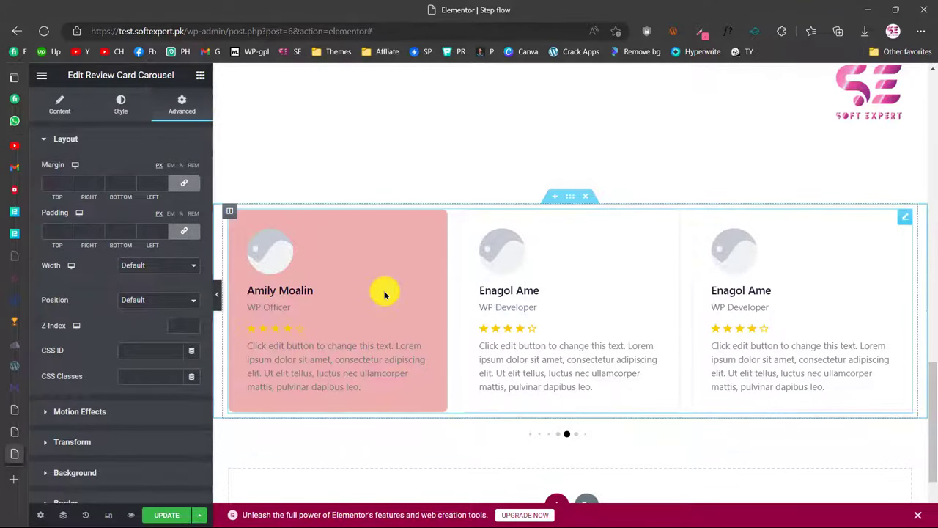
# - Switch to the Element Pack Review Card Carousel demo page and look through its ready-made carousel designs
pyautogui.click(15, 219)
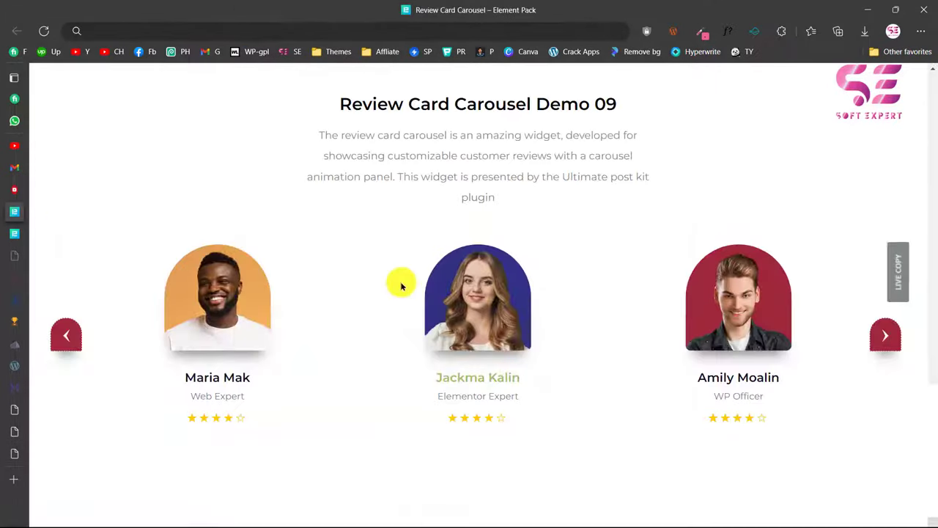
pyautogui.scroll(15, 399, 284)
pyautogui.scroll(10, 401, 286)
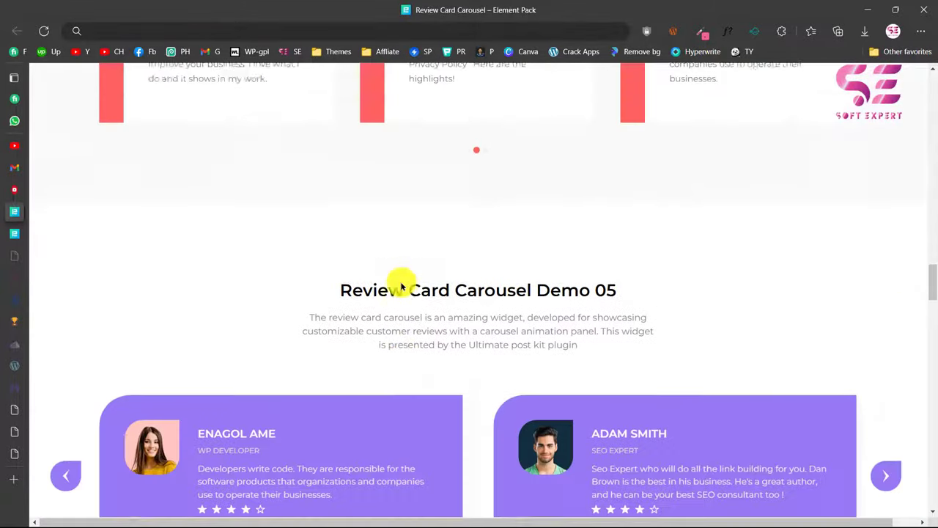
pyautogui.scroll(2, 401, 286)
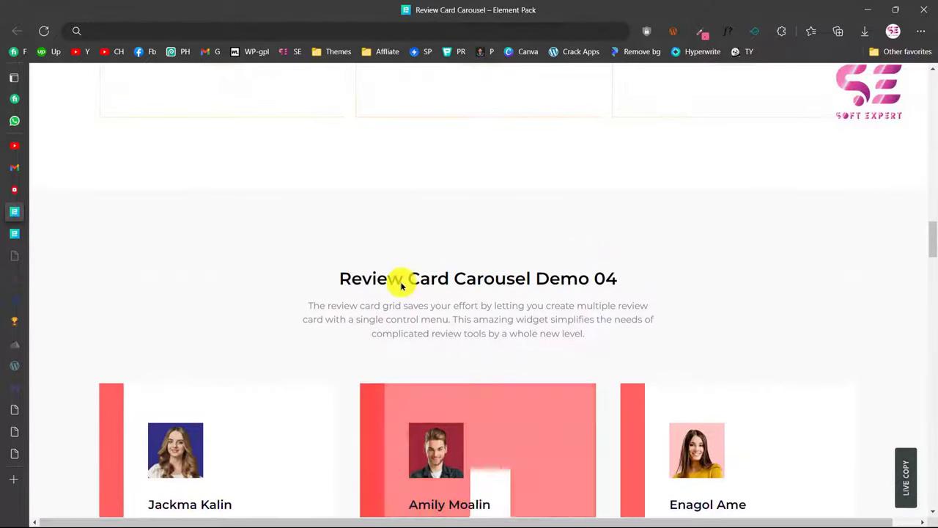
pyautogui.scroll(-2, 419, 283)
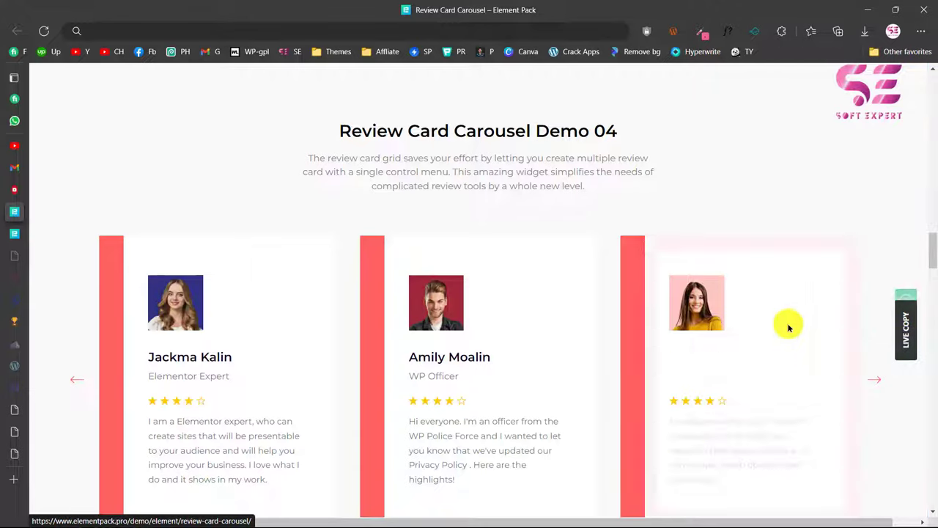
pyautogui.scroll(15, 787, 325)
pyautogui.scroll(5, 788, 325)
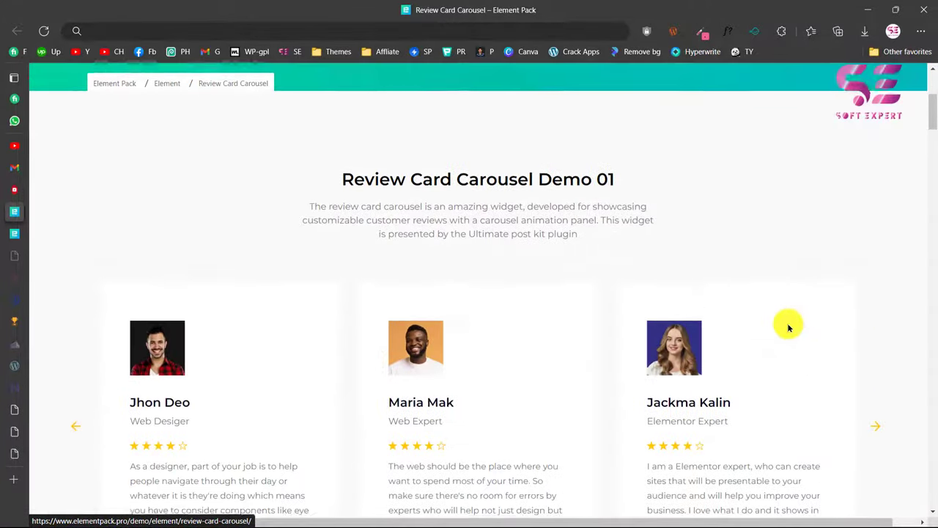
pyautogui.scroll(-10, 788, 325)
pyautogui.scroll(-10, 788, 324)
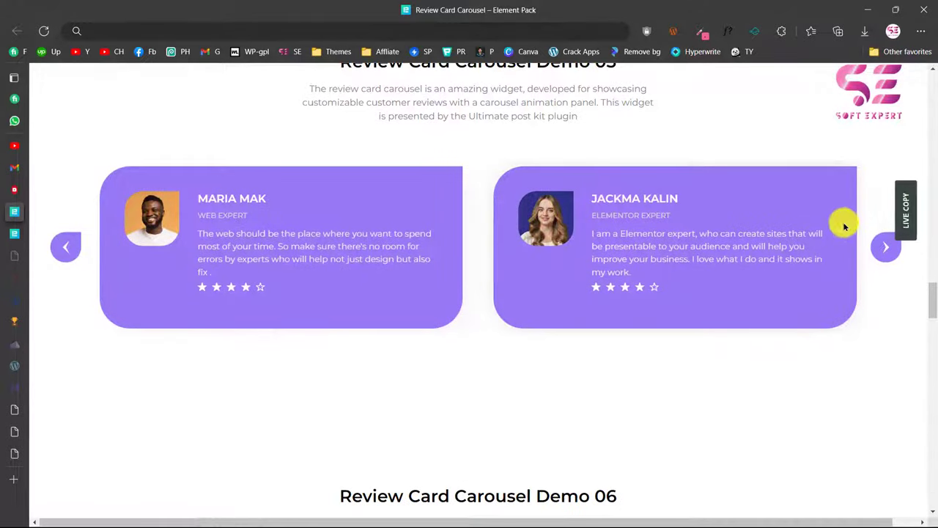
# - Live-copy the Review Card Carousel Demo 05 section, reloading the demo page and retrying the copy
pyautogui.click(907, 215)
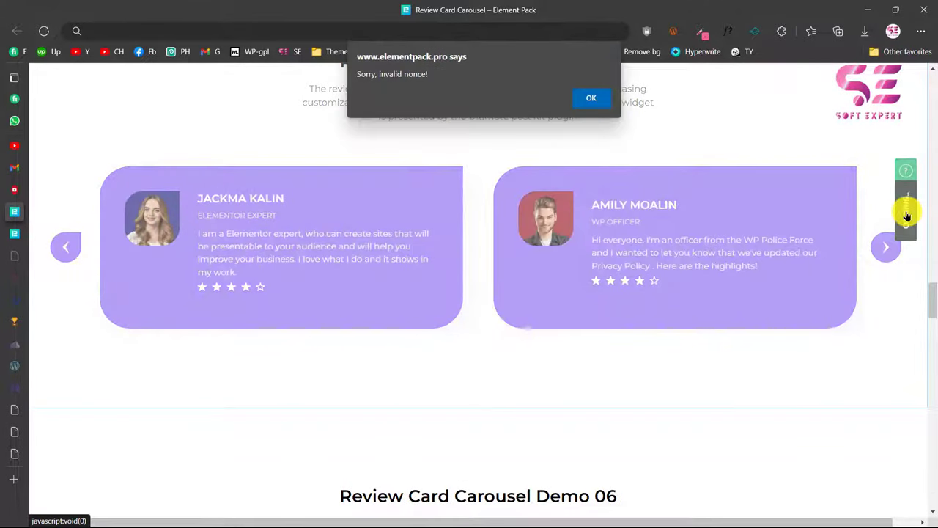
pyautogui.click(591, 99)
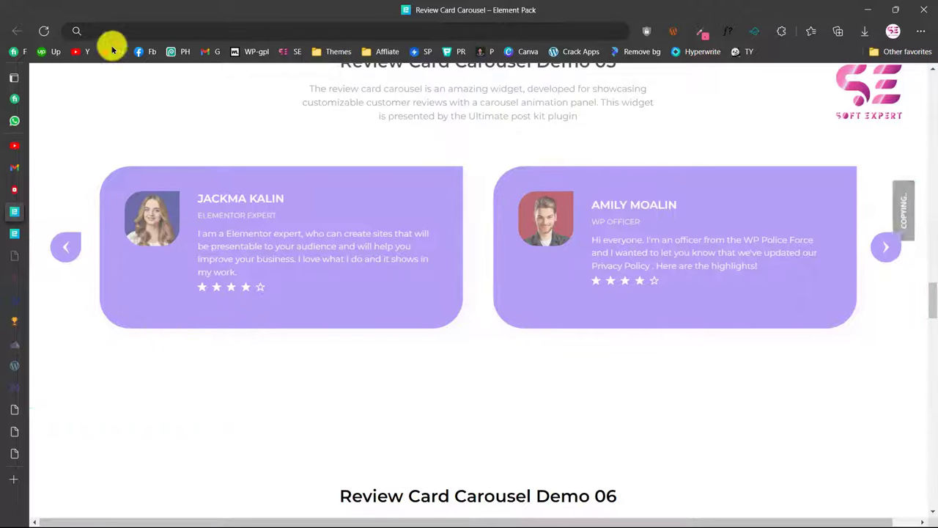
pyautogui.click(42, 32)
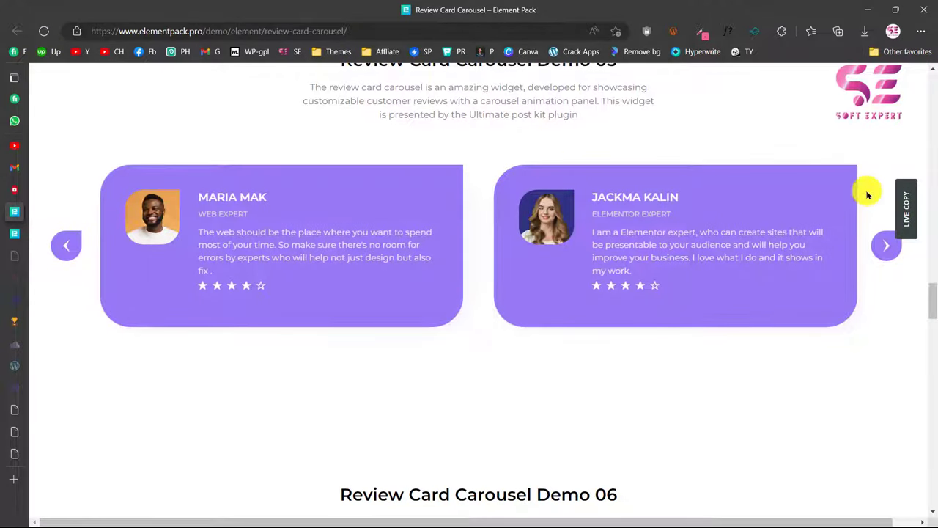
pyautogui.moveTo(905, 206)
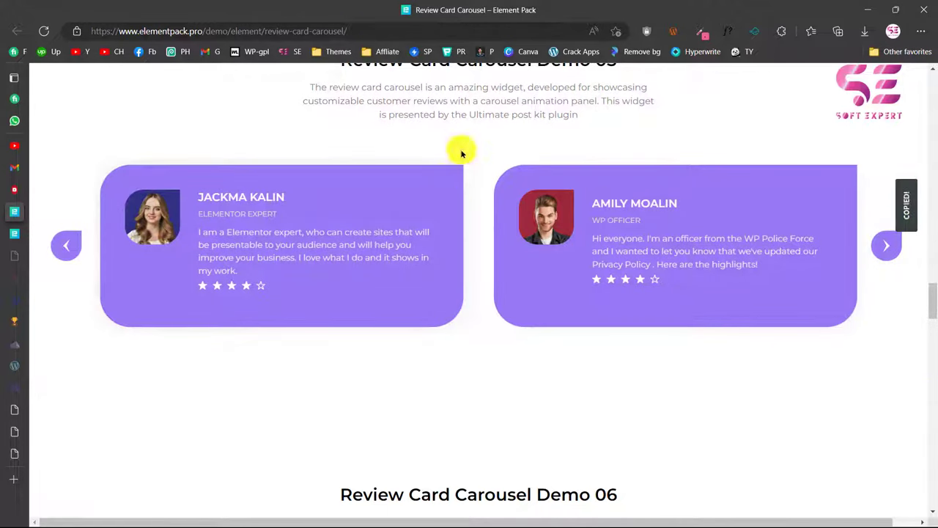
# - Check the Live Copy/Paste option among Element Pack's other settings in the WordPress dashboard
pyautogui.moveTo(10, 442)
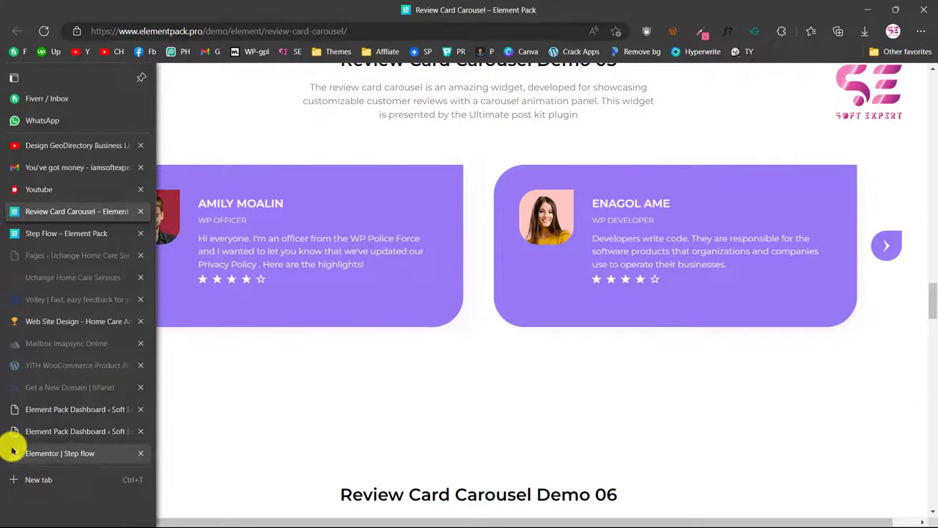
pyautogui.click(53, 415)
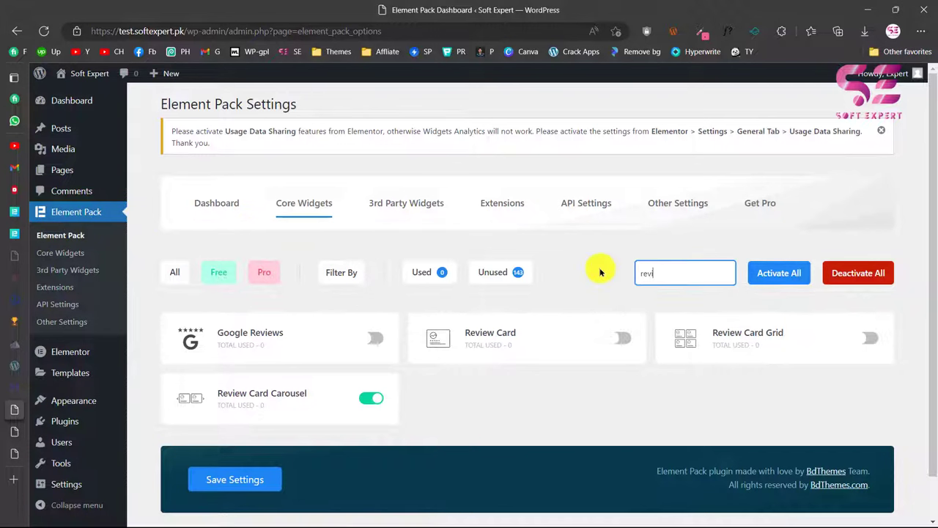
pyautogui.click(662, 213)
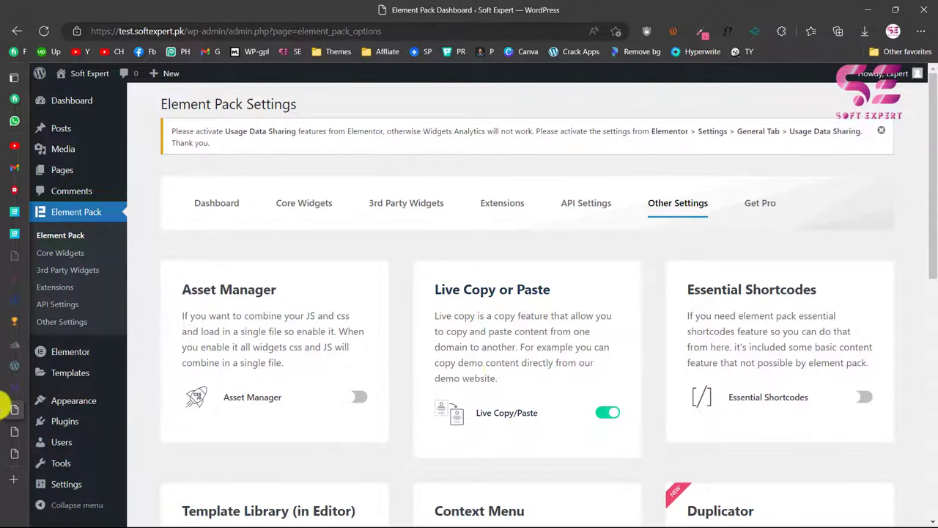
# - Return to the Step flow page in Elementor and live-paste the copied demo section from the existing review carousel
pyautogui.click(34, 446)
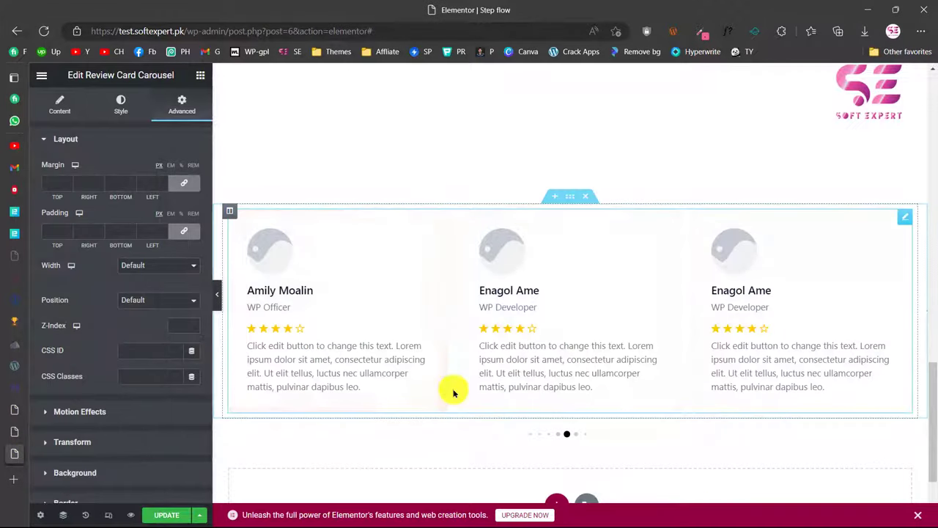
pyautogui.rightClick(905, 218)
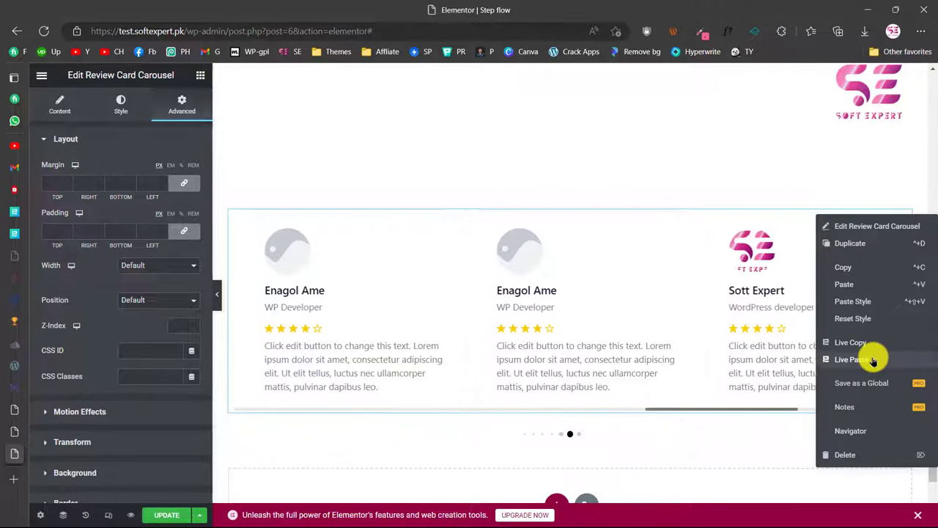
pyautogui.click(846, 362)
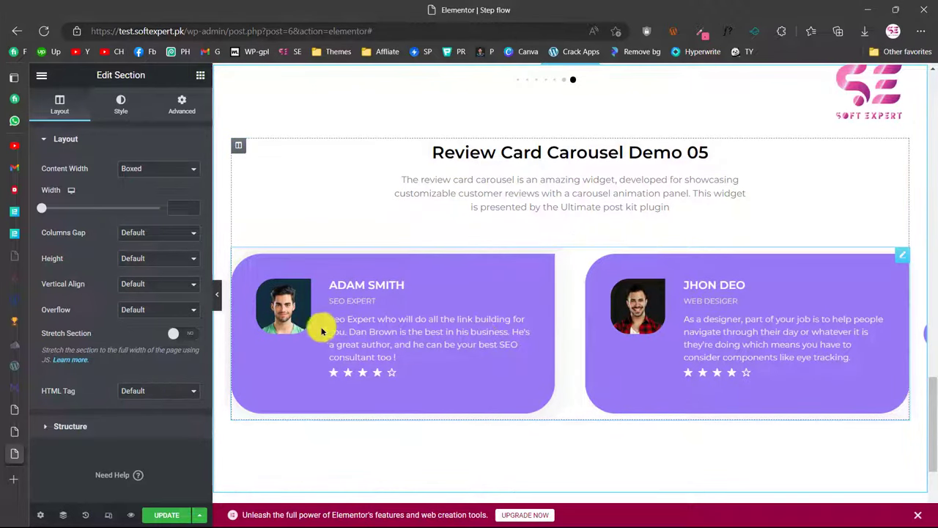
# - Examine the pasted carousel's first review card item and the style settings of its items
pyautogui.click(903, 258)
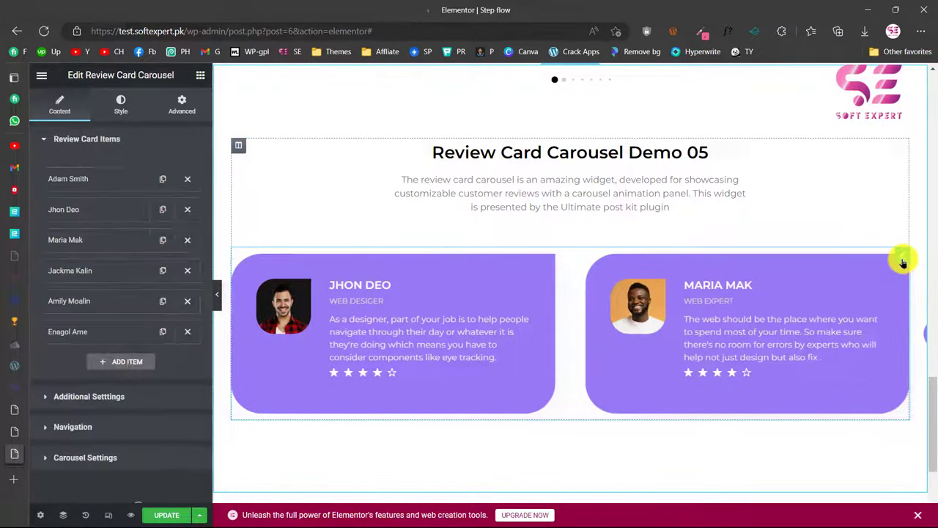
pyautogui.click(93, 187)
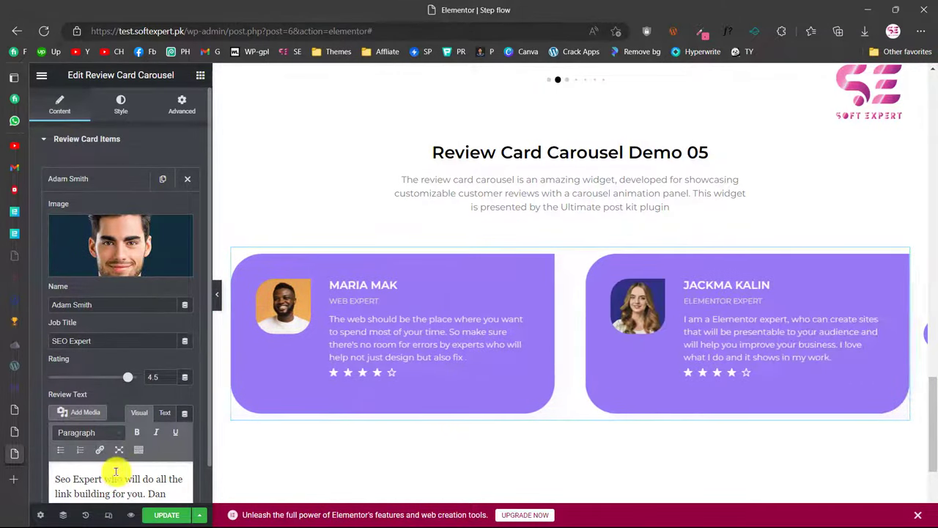
pyautogui.click(122, 107)
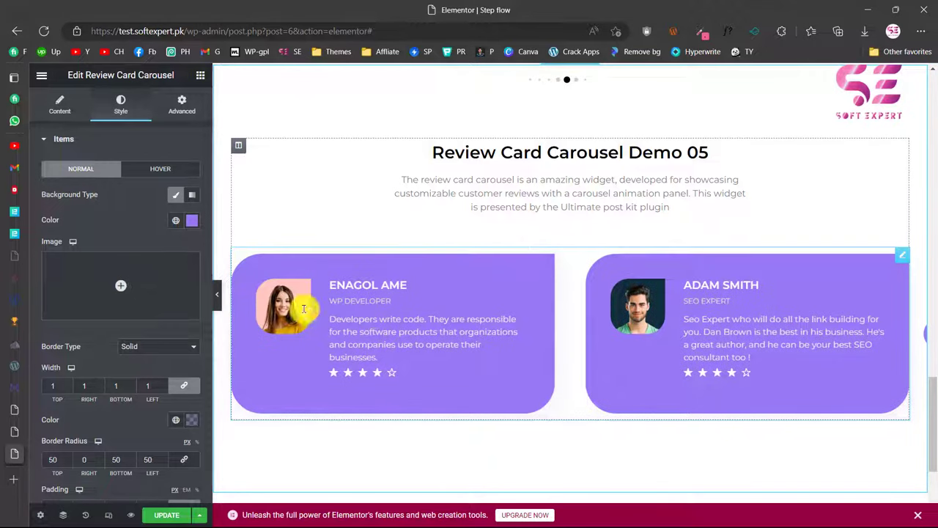
# - Go back to the Review Card Carousel demo page and review the earlier demo designs above Demo 05
pyautogui.click(27, 213)
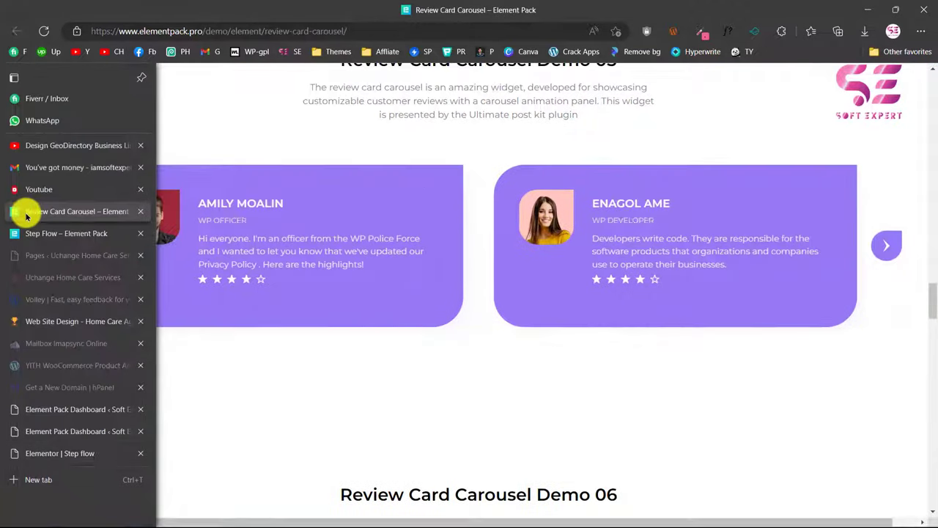
pyautogui.scroll(10, 373, 264)
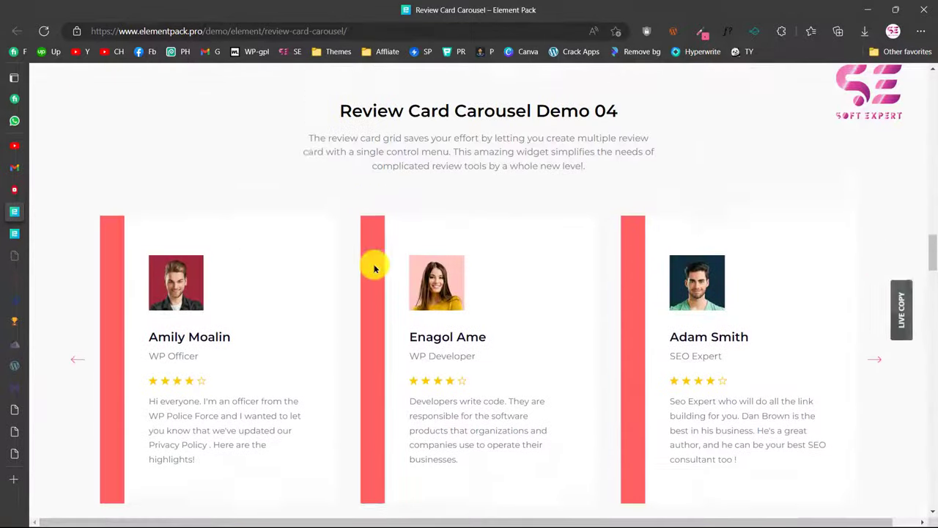
pyautogui.scroll(6, 374, 269)
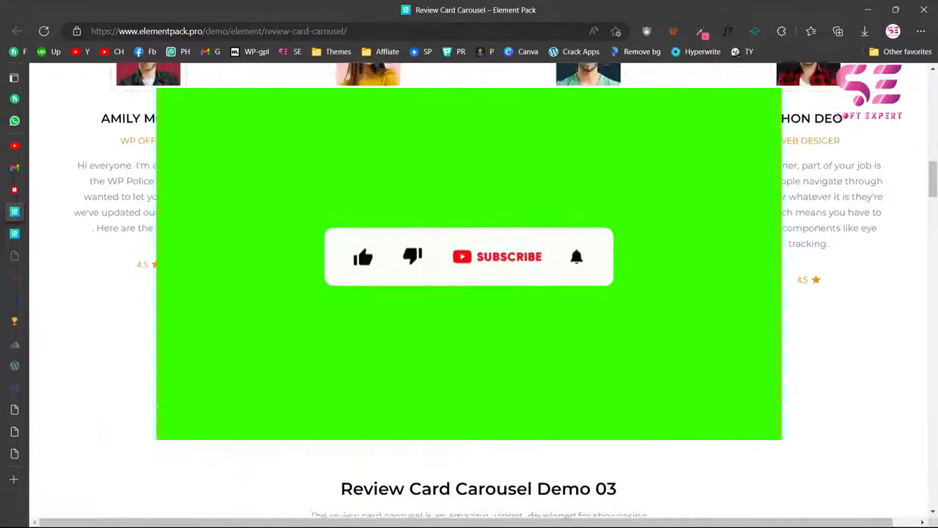
pyautogui.scroll(10, 373, 269)
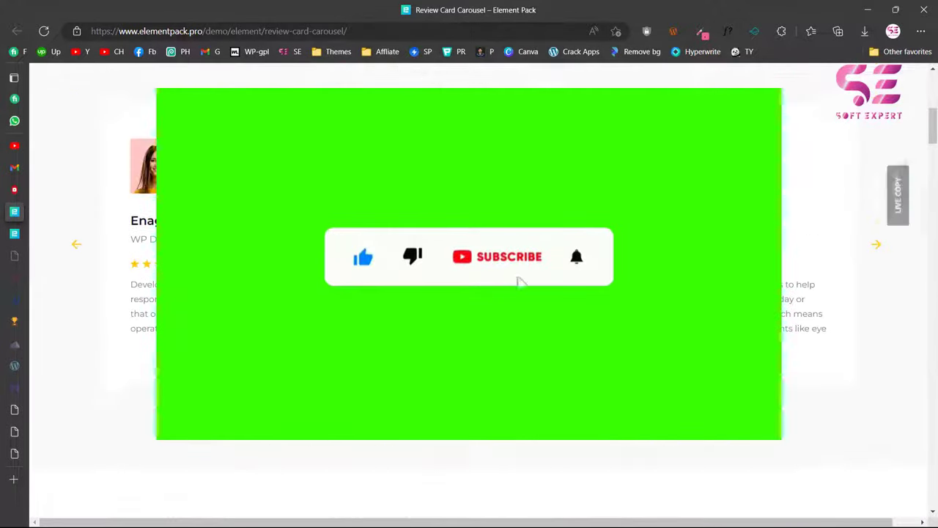
pyautogui.scroll(4, 373, 268)
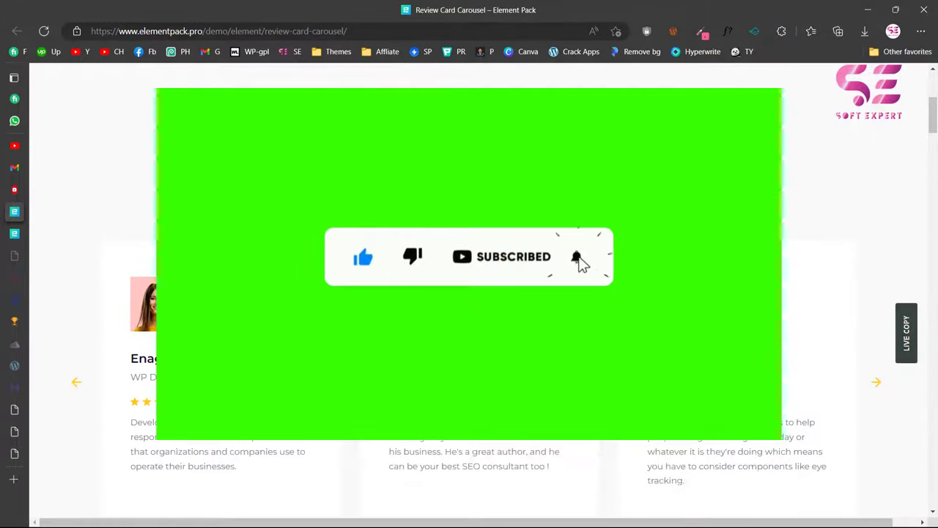
pyautogui.scroll(-3, 470, 293)
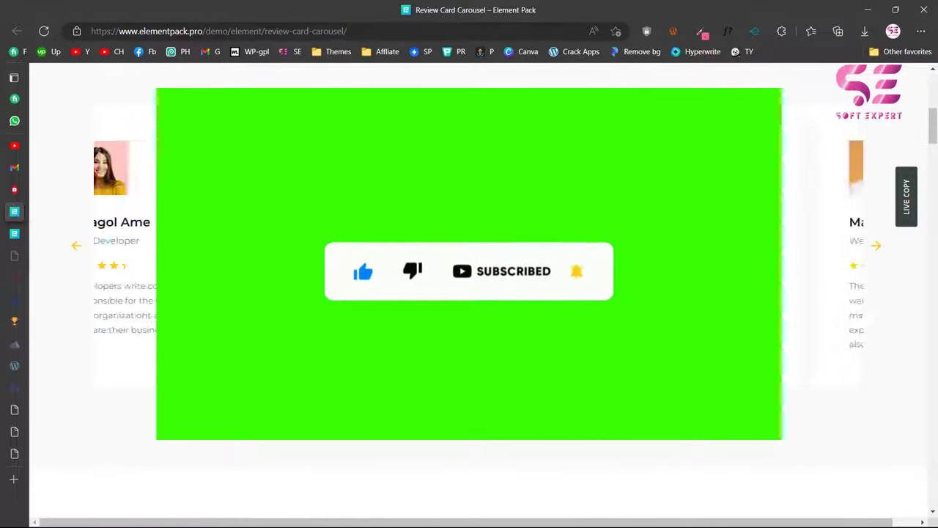